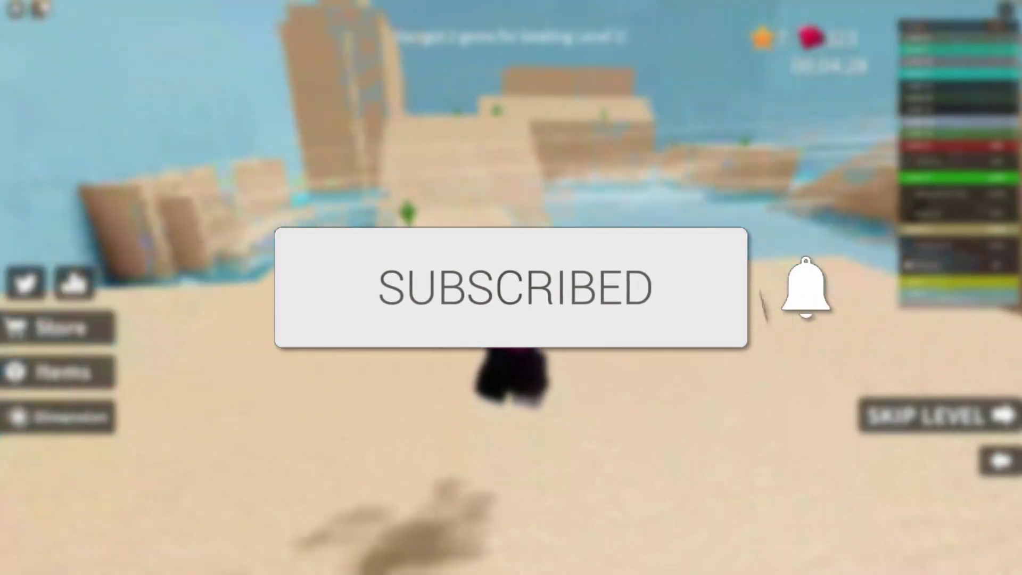
key(w)
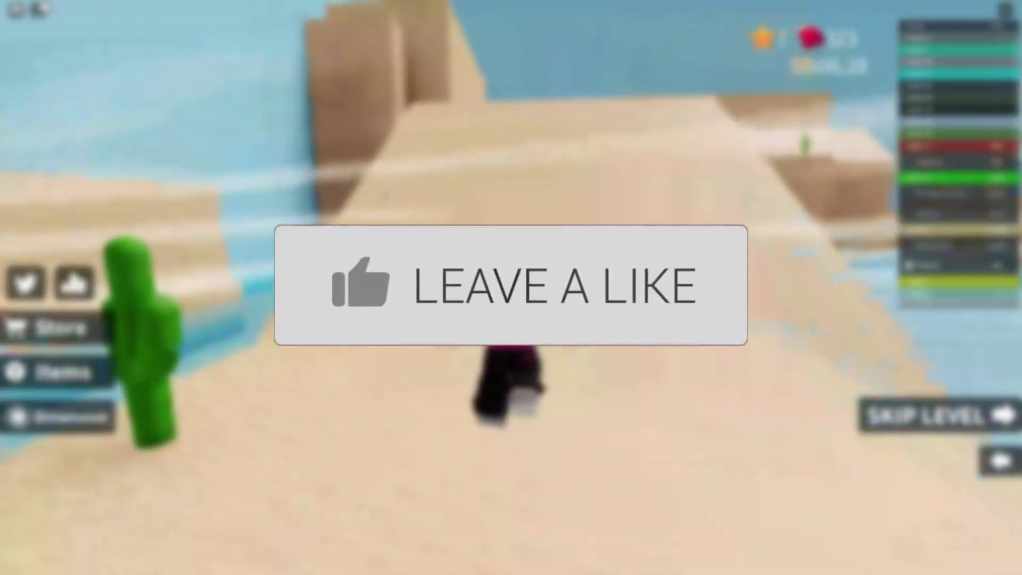
key(w)
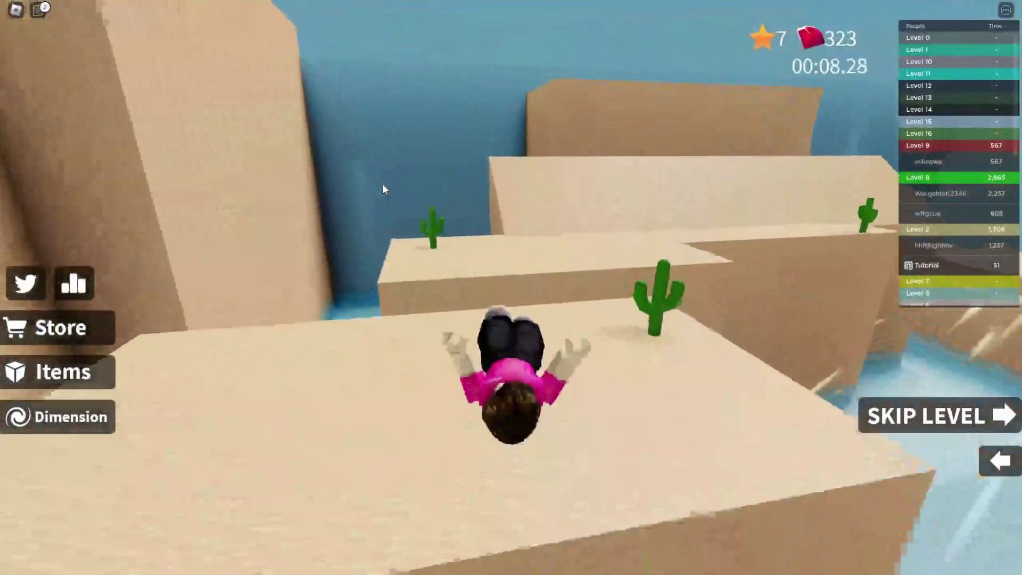
key(w)
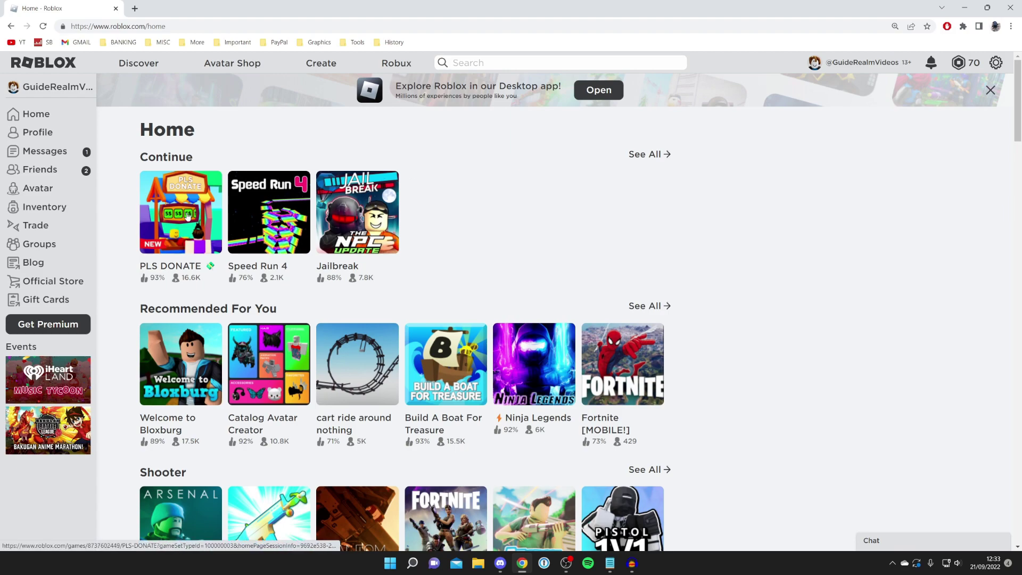
Launch the PLS DONATE experience and set its graphics mode to Manual in the in-game settings
click(182, 229)
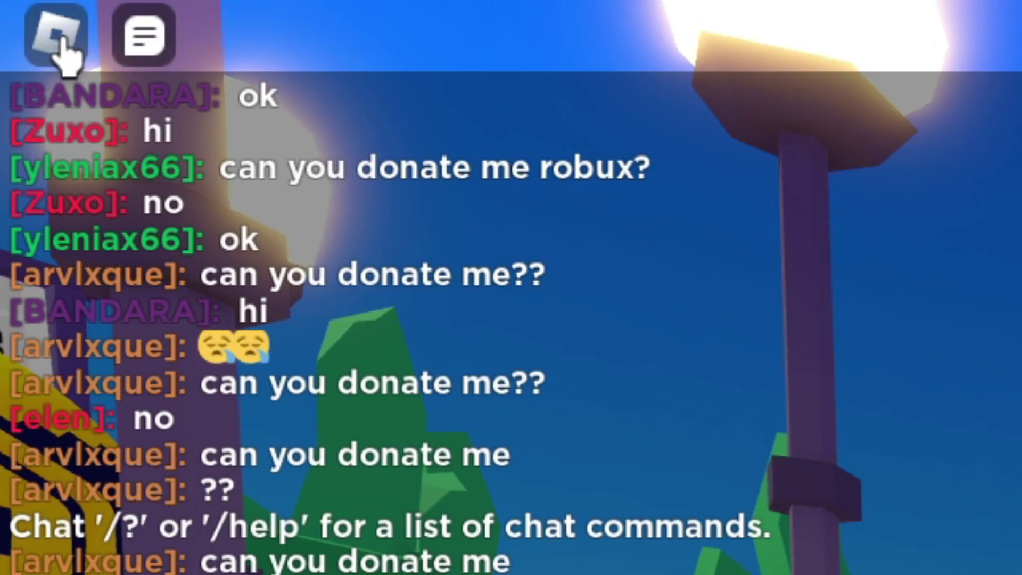
click(61, 40)
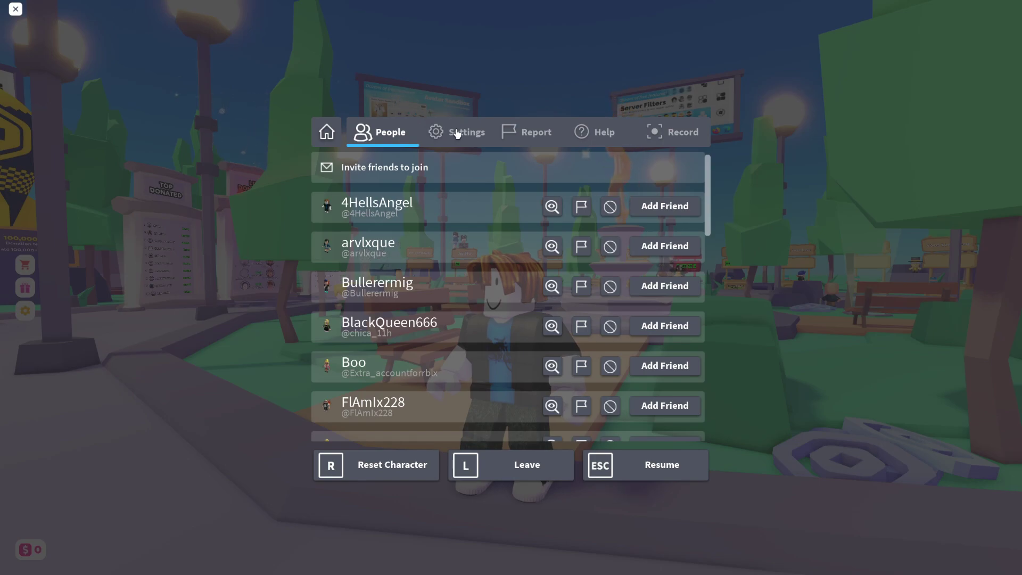
click(452, 132)
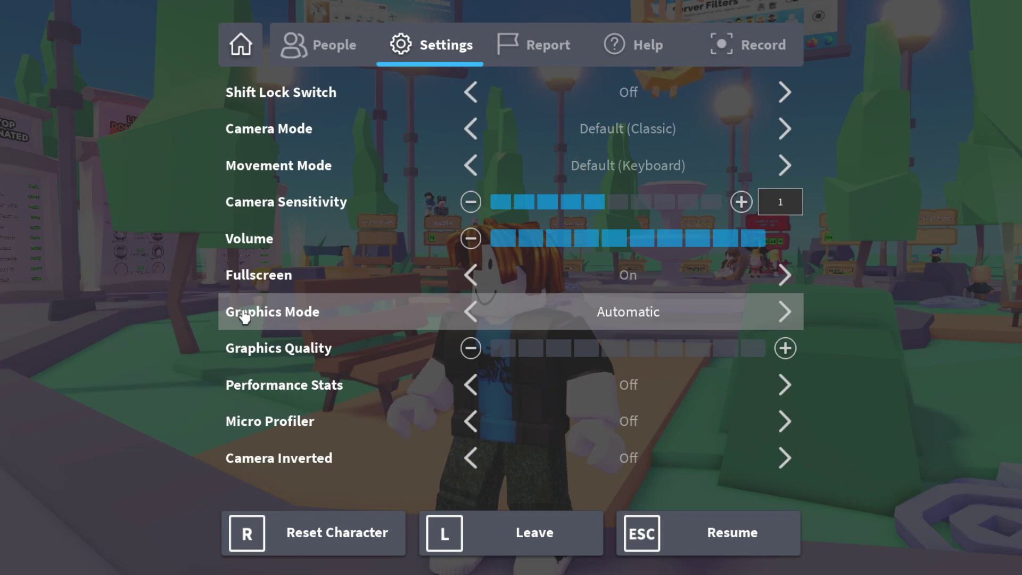
click(469, 312)
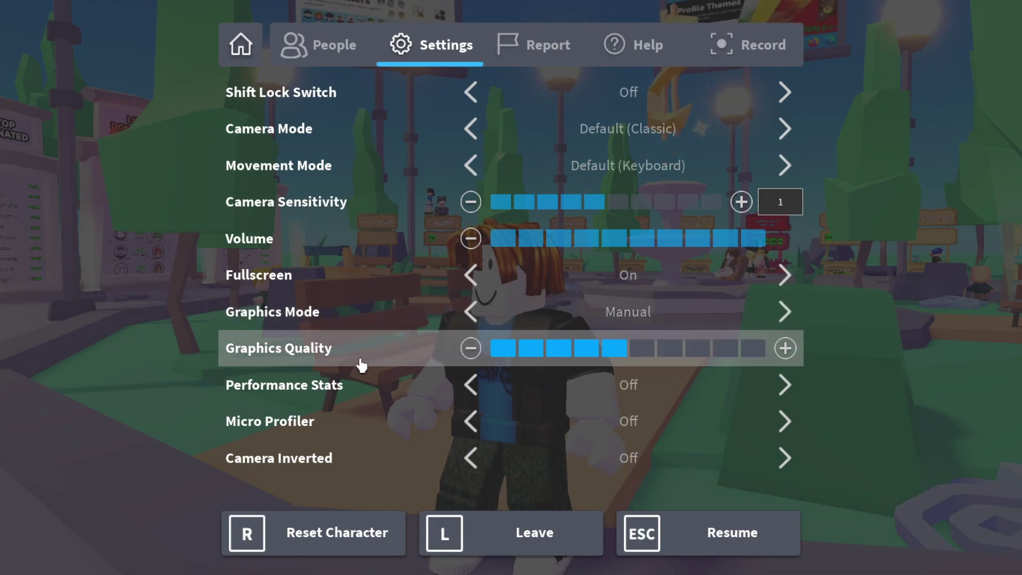
Lower the graphics quality to three bars, then return to the game and reopen its settings
key(shift+F10)
key(shift+F10)
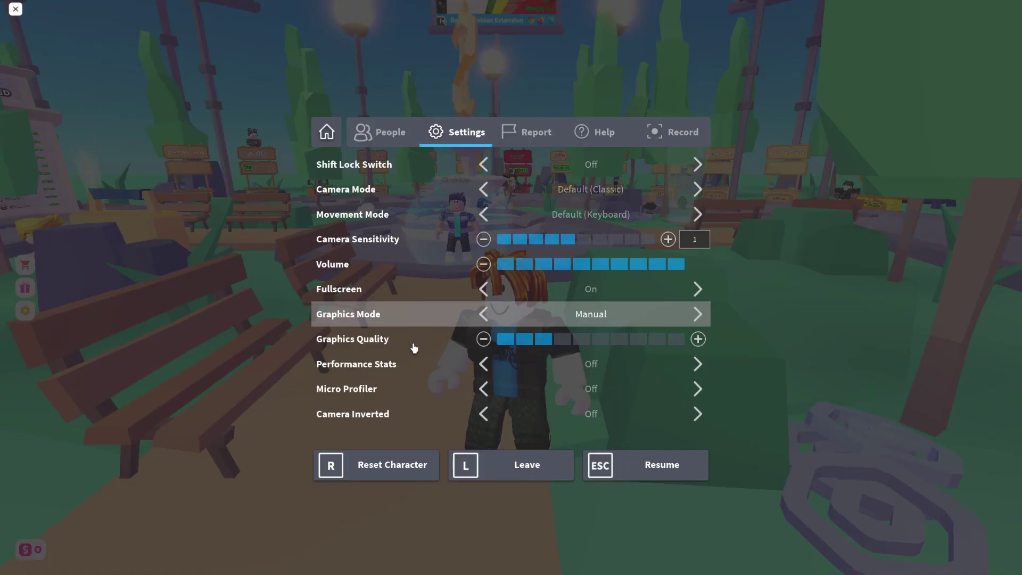
key(Escape)
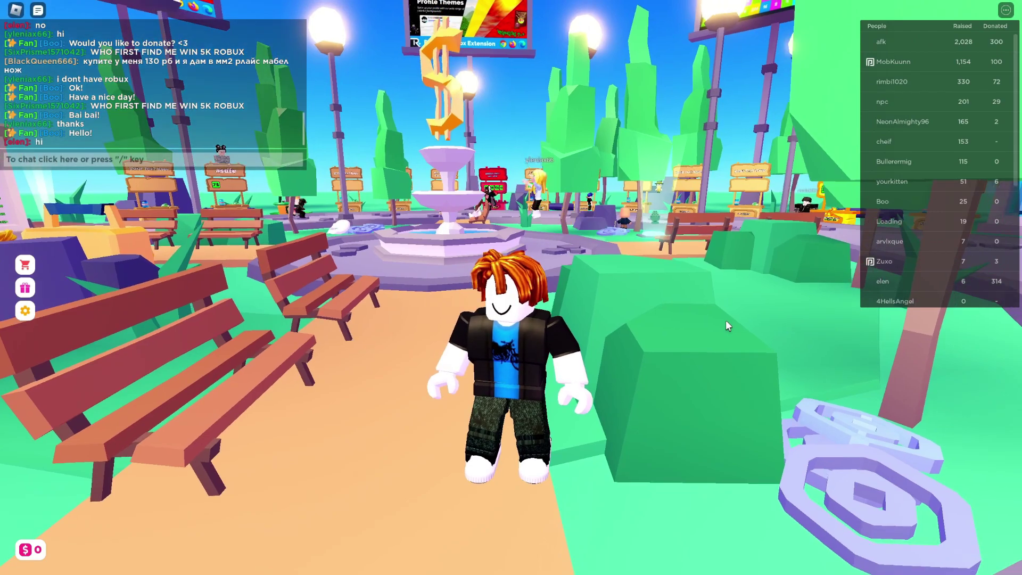
key(Escape)
click(467, 134)
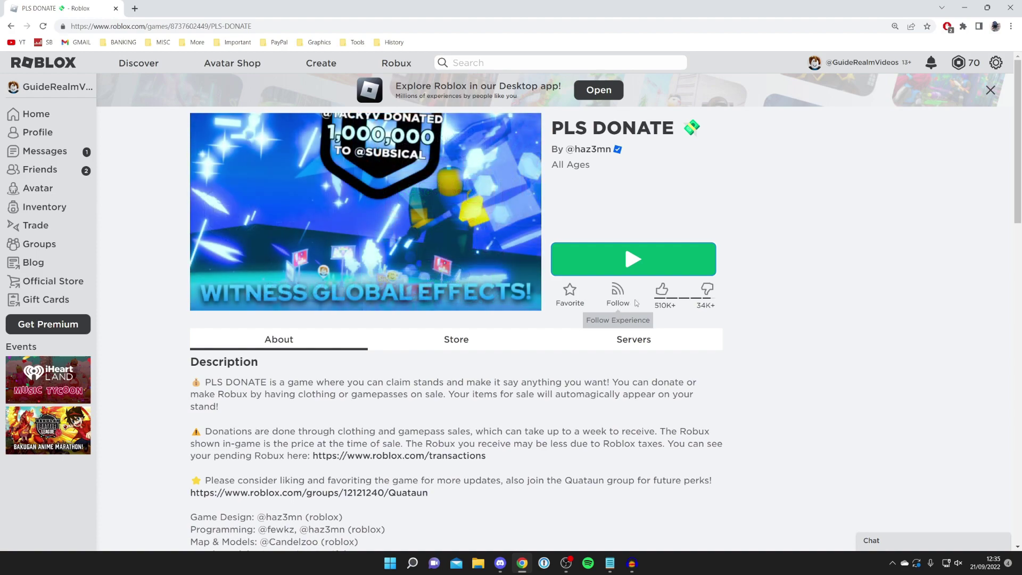
Minimise the browser and open the Windows temporary files folder by running %temp%
click(965, 7)
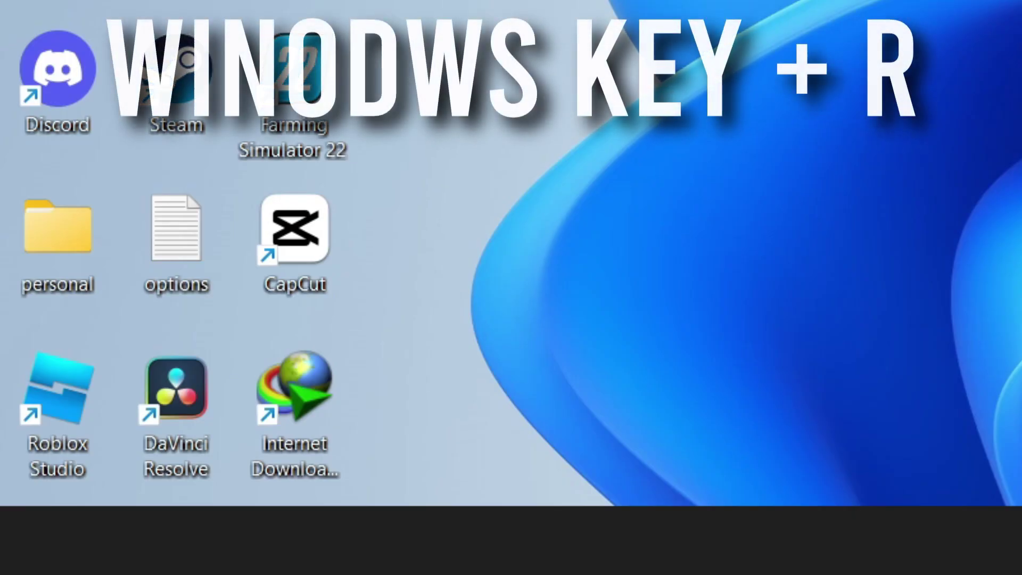
key(super+r)
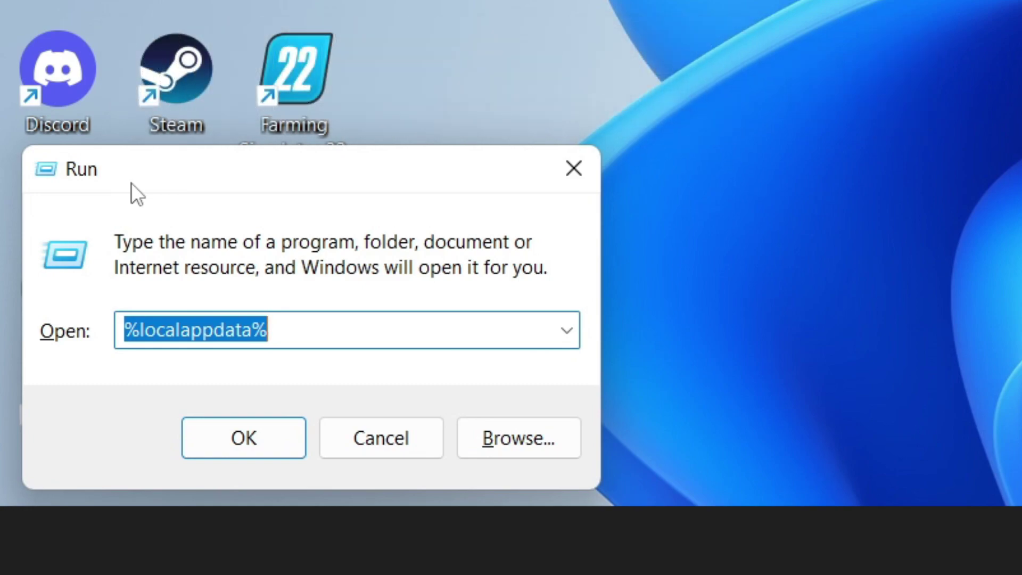
key(BackSpace)
text(%)
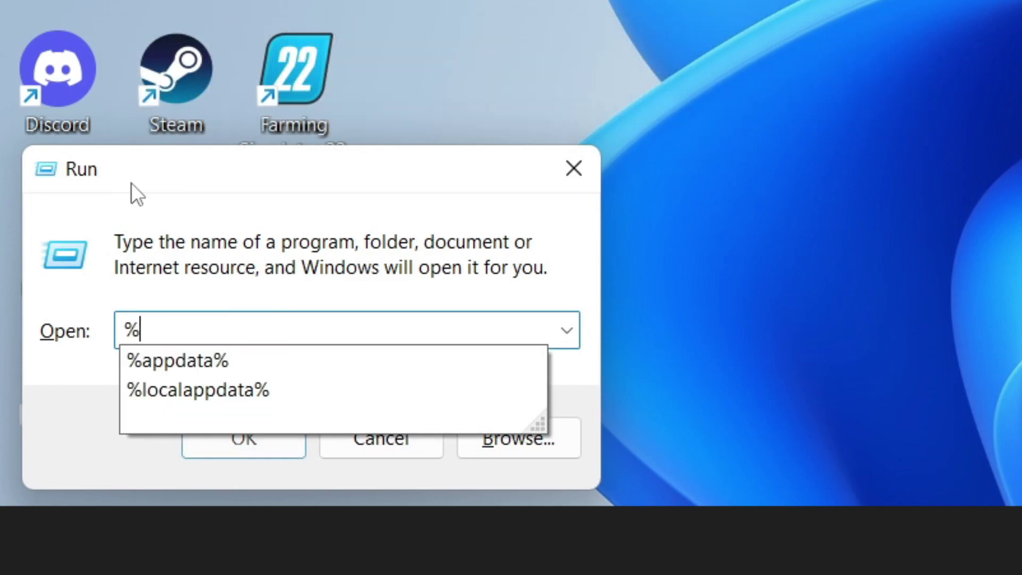
text(temp)
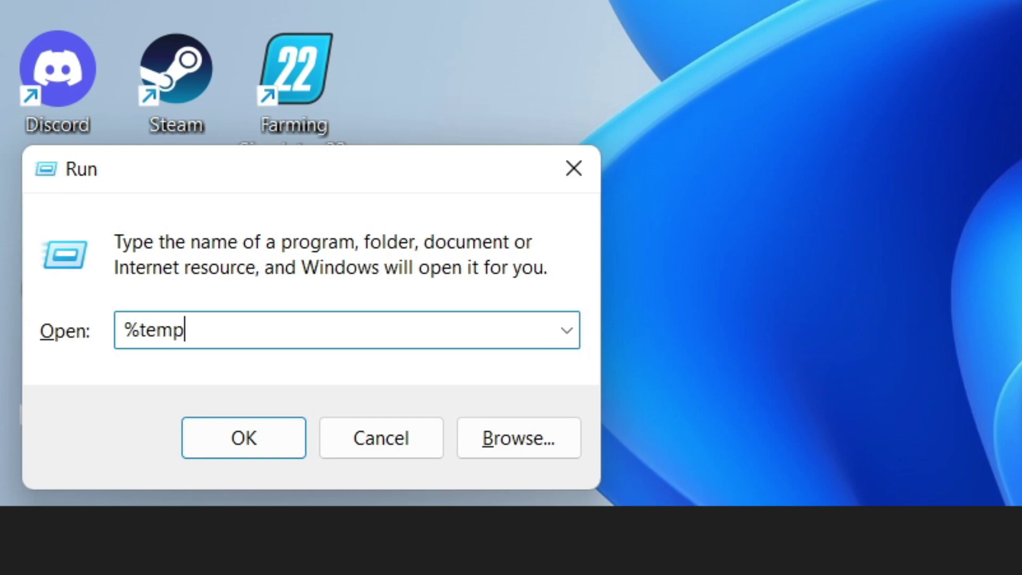
text(%)
click(274, 433)
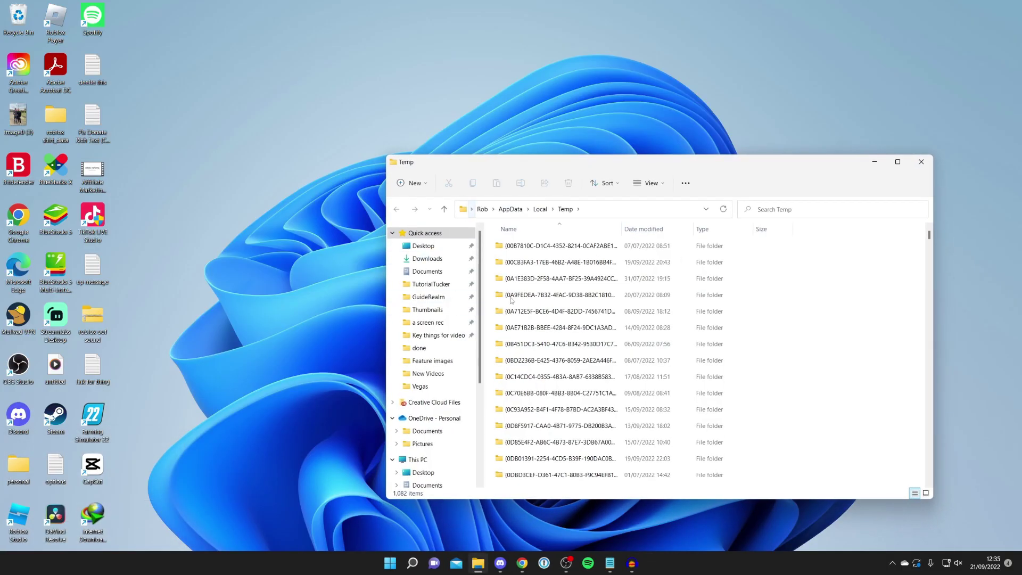
Select all items in the Temp folder and delete them
drag(586, 163, 468, 99)
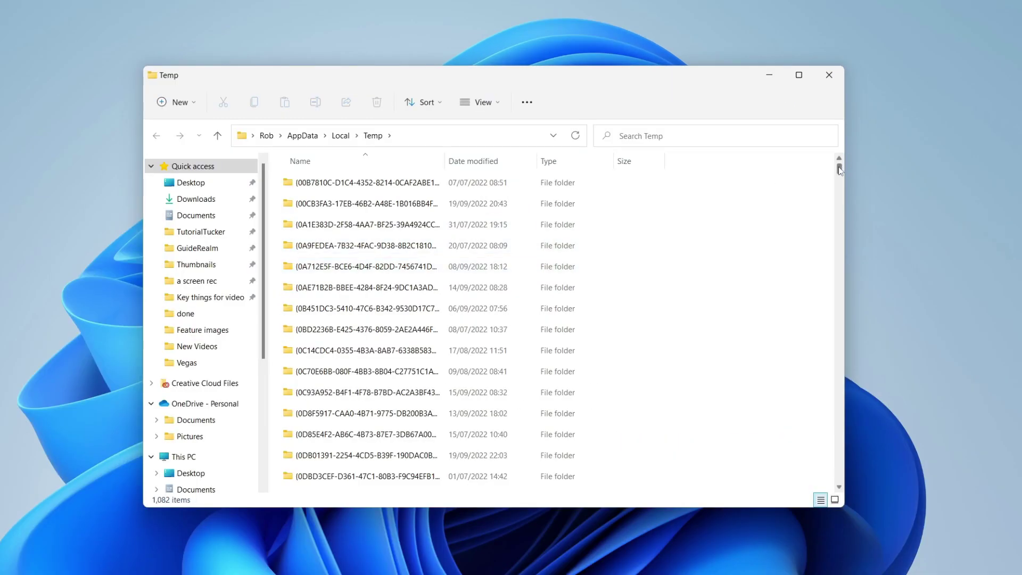
mouse_move(840, 169)
mouse_down()
mouse_move(829, 481)
mouse_move(840, 169)
mouse_up()
key(ctrl+a)
click(699, 222)
drag(679, 181, 758, 312)
key(ctrl+a)
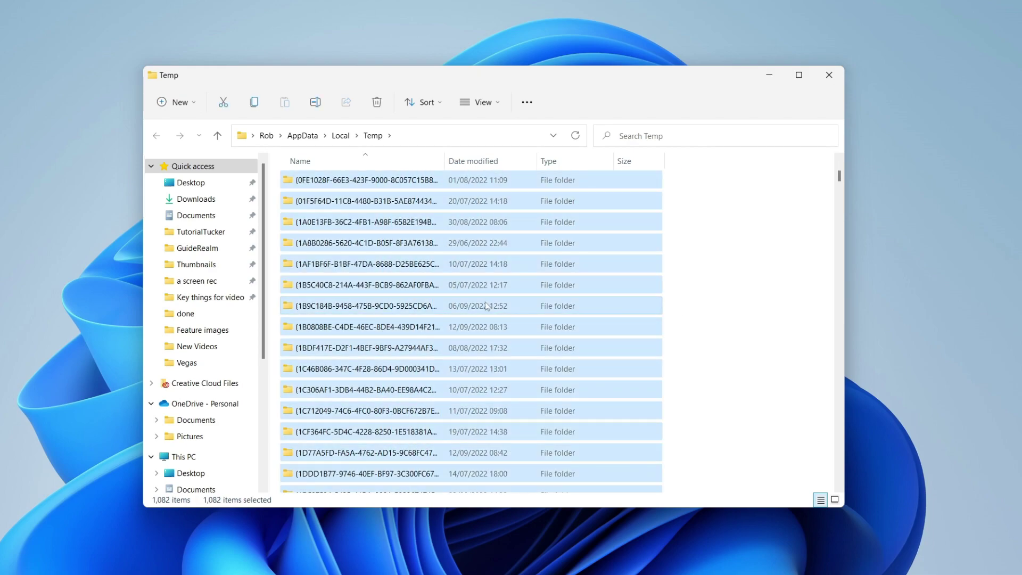
right_click(358, 264)
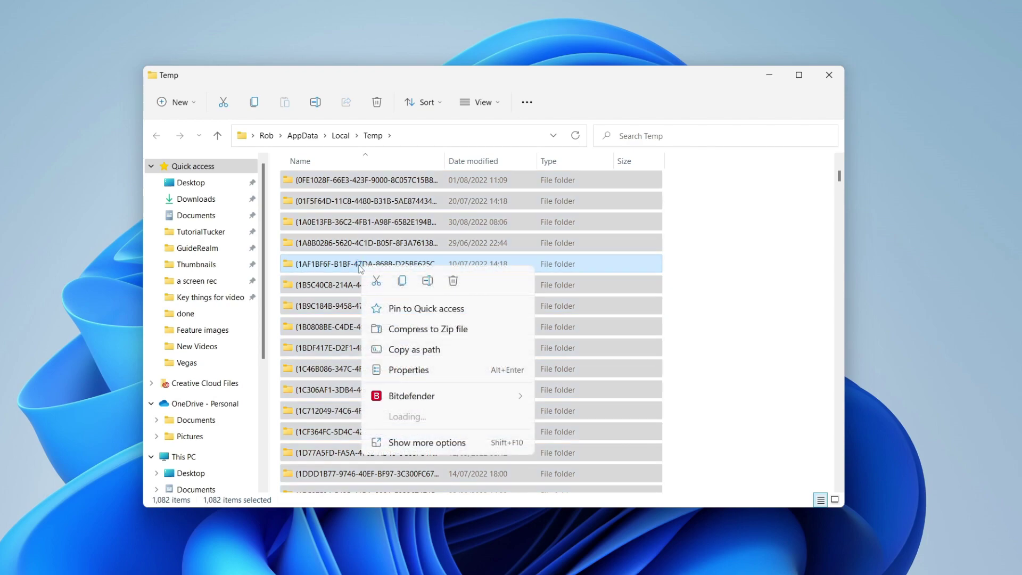
click(442, 443)
click(495, 401)
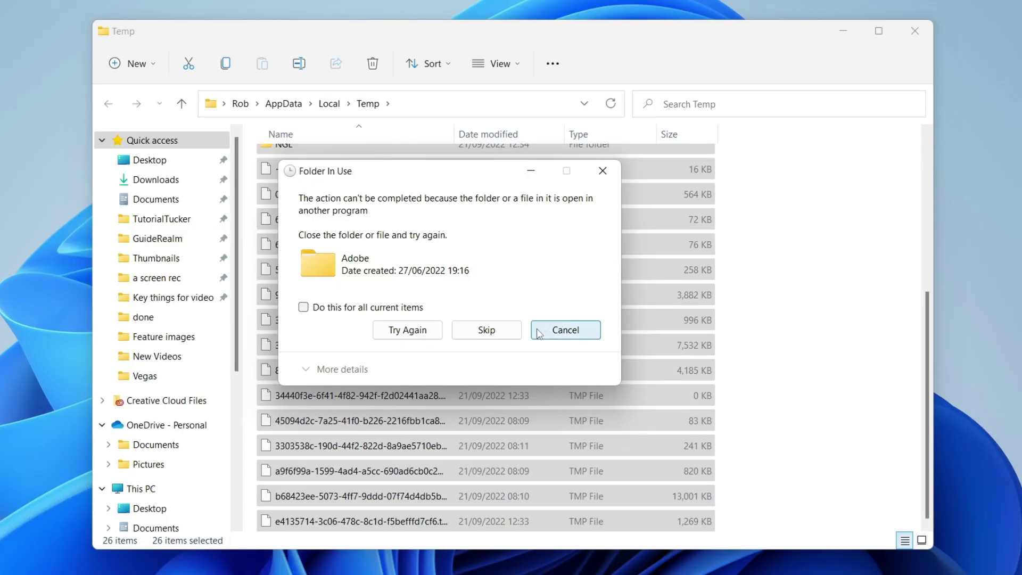
Skip the folders that are in use, applying the choice to all current items
click(506, 331)
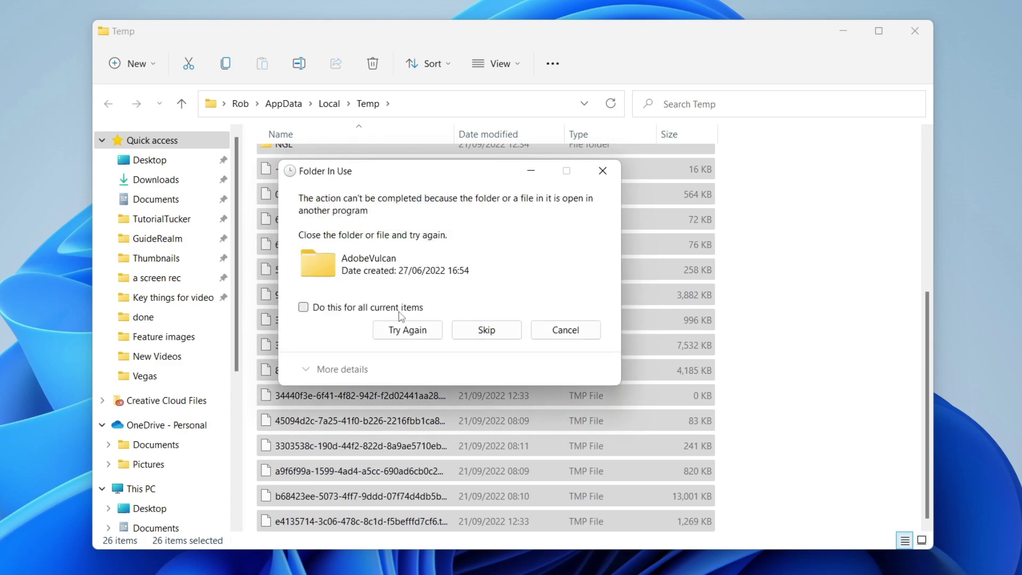
click(303, 307)
click(504, 331)
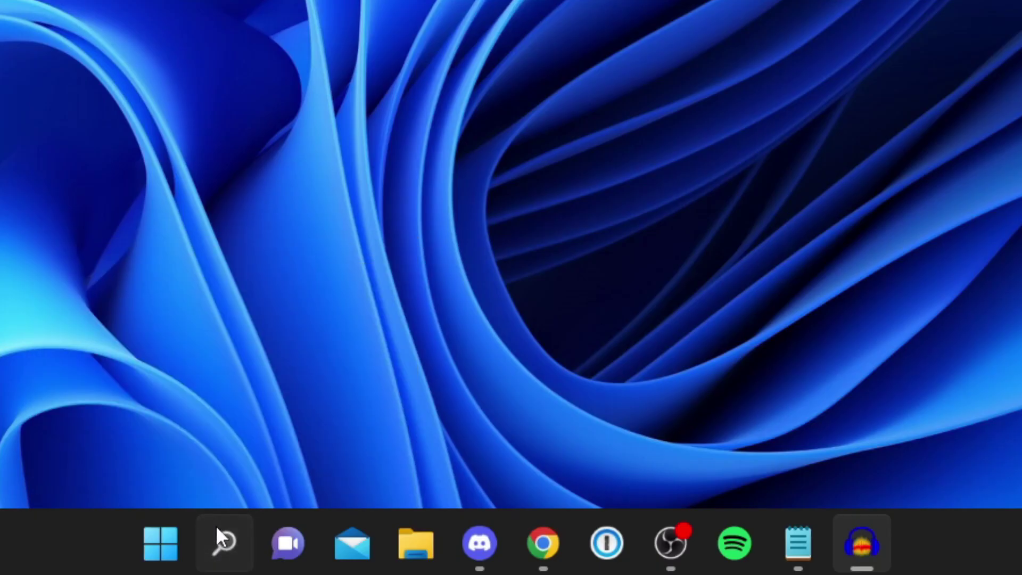
Open Power Options under System and Security in Control Panel and select the High performance plan
click(217, 527)
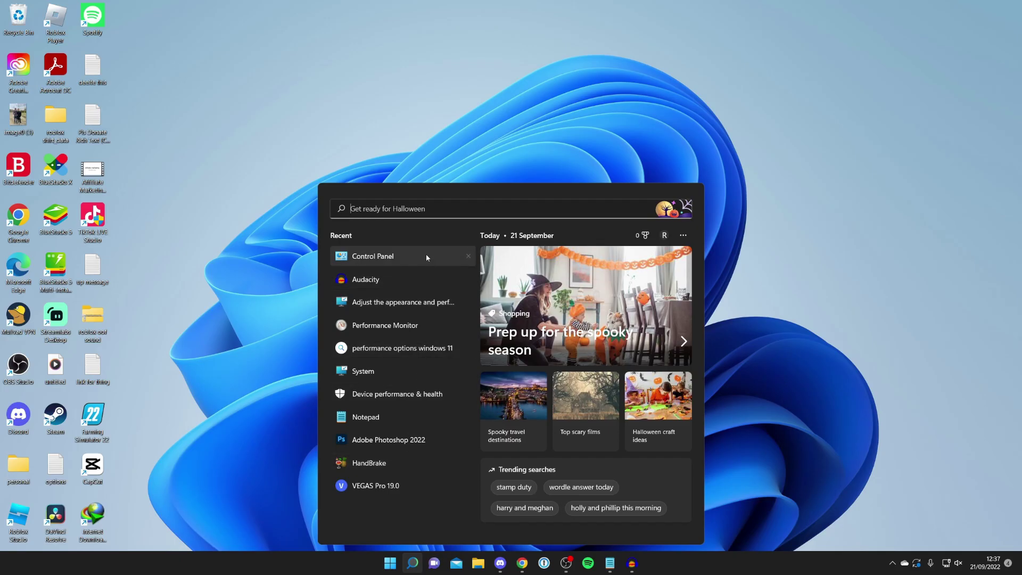
text(control)
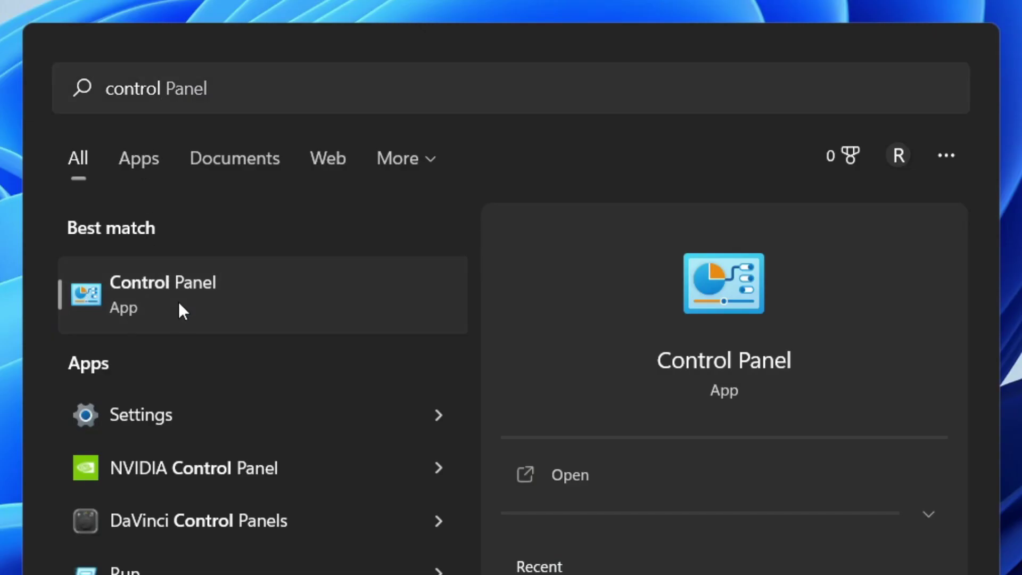
click(177, 303)
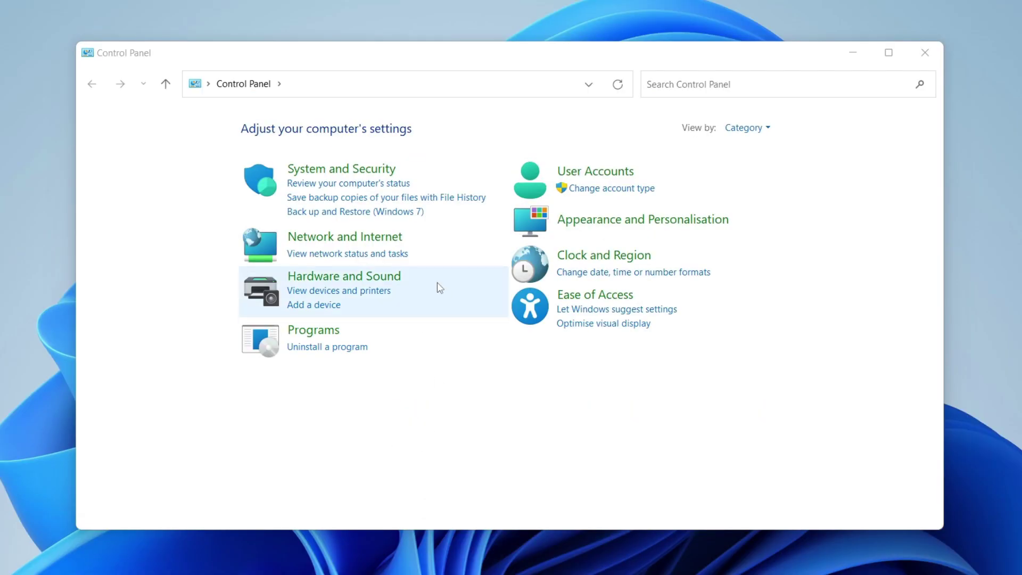
click(338, 172)
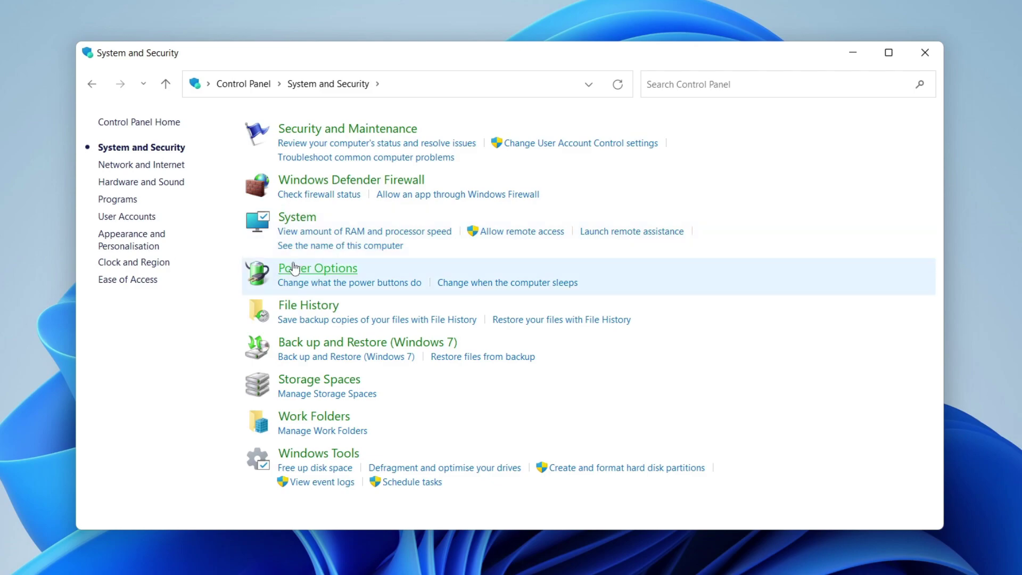
click(304, 268)
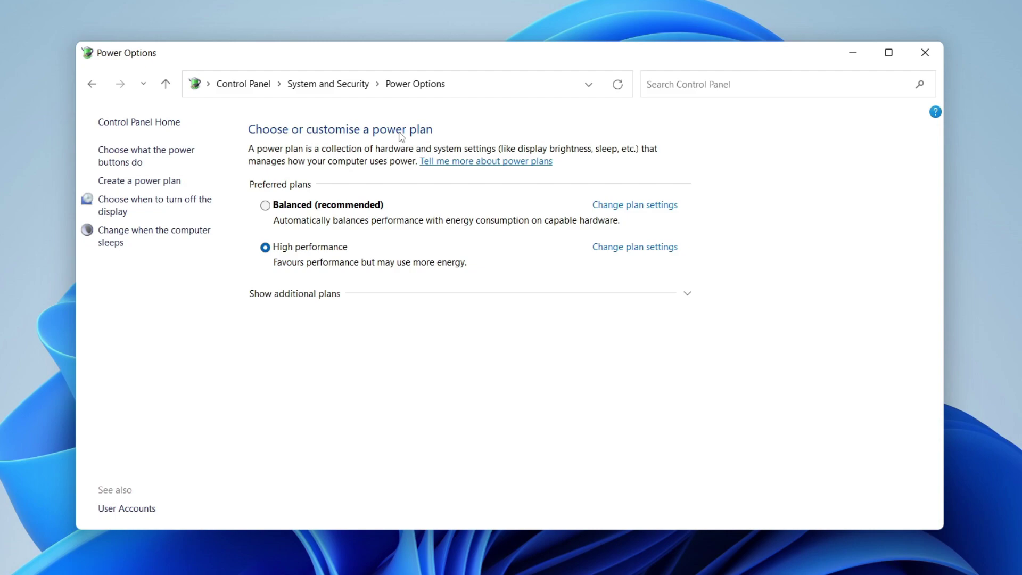
click(326, 205)
click(314, 249)
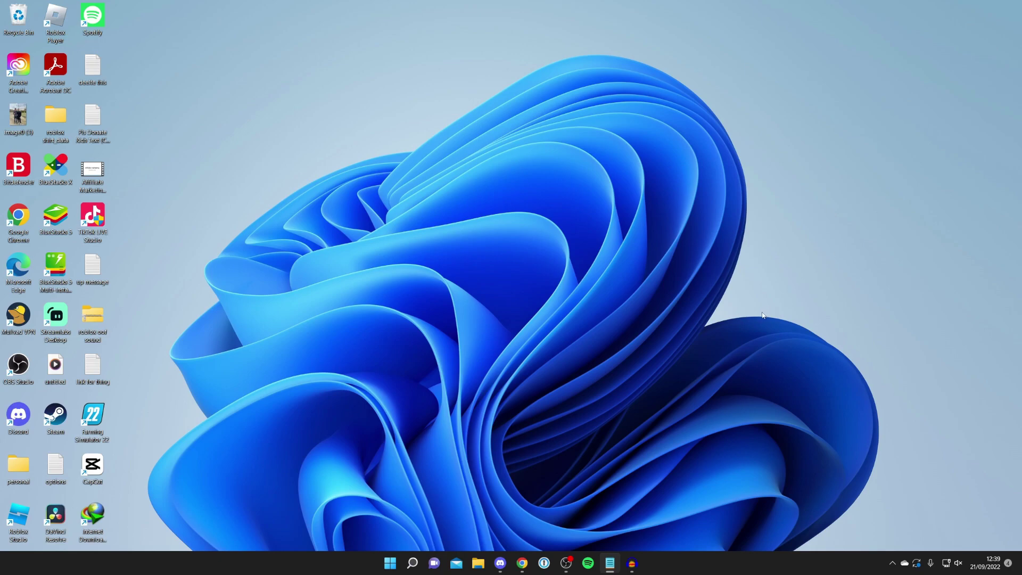
Switch to Chrome and search Google for "roblox fps unlocker"
click(522, 564)
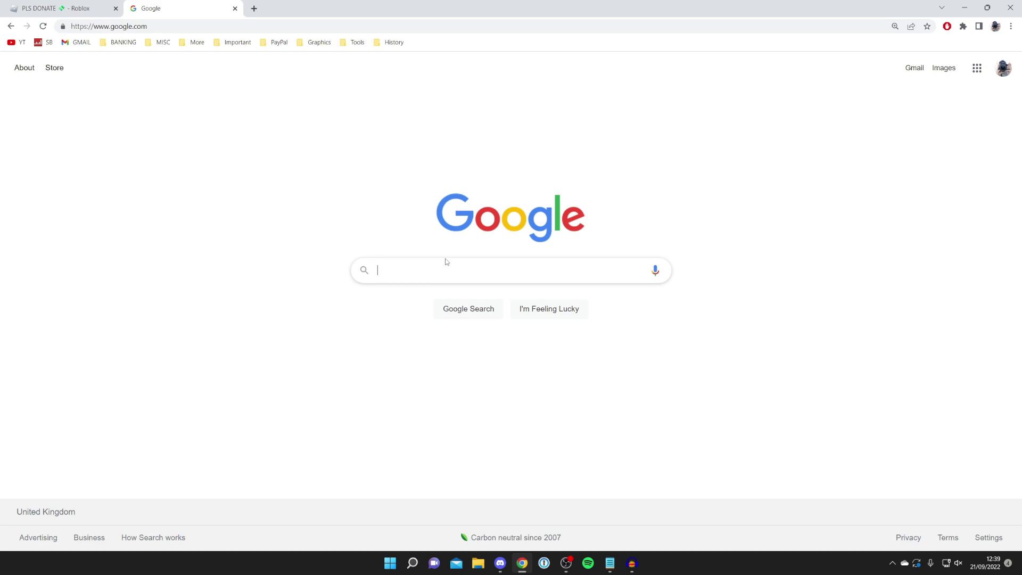
text(roblox)
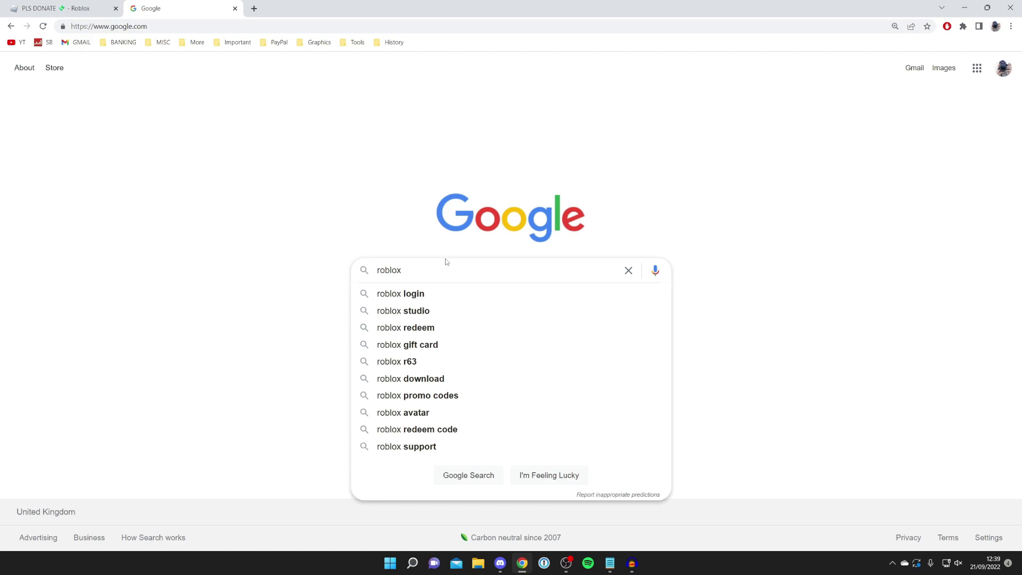
text(fps)
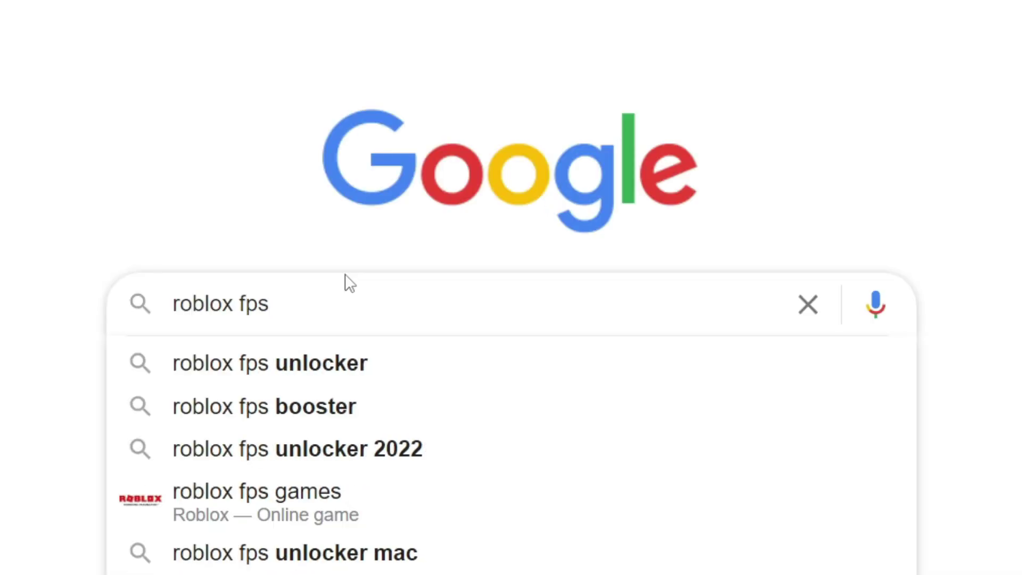
key(Down)
key(Escape)
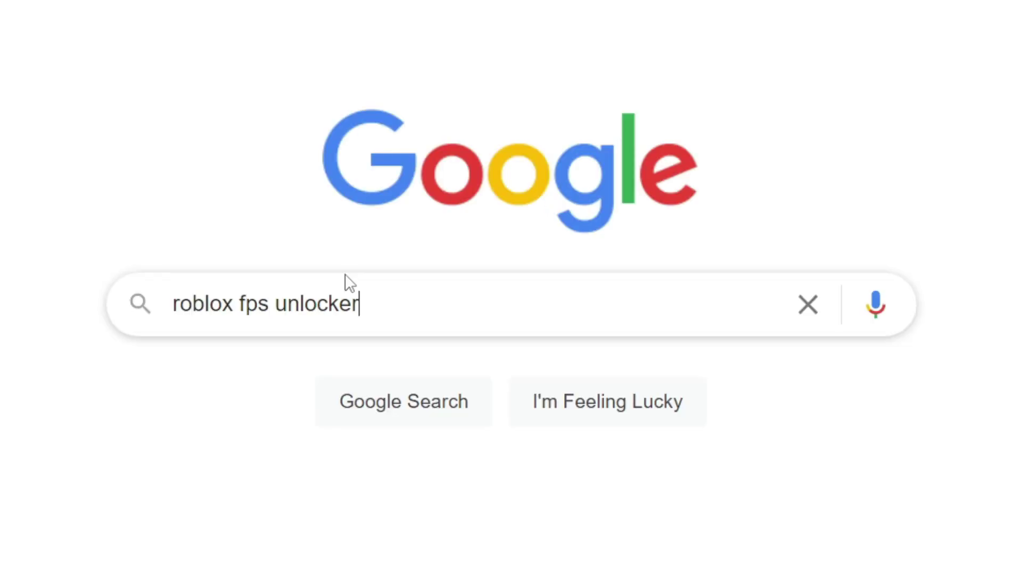
key(Return)
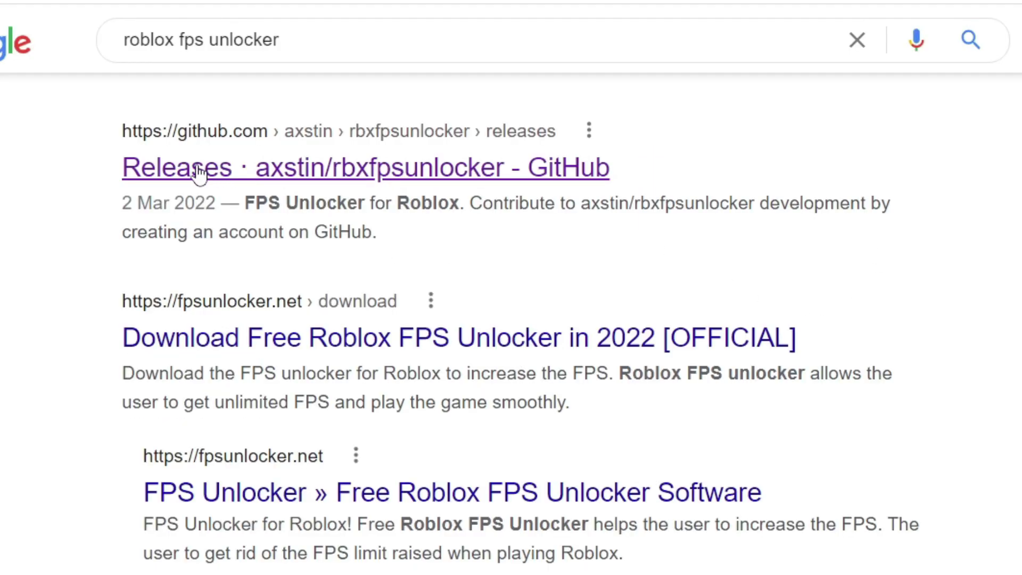
Open the axstin/rbxfpsunlocker releases page on GitHub and show the assets of Roblox FPS Unlocker v4.4.2
click(211, 160)
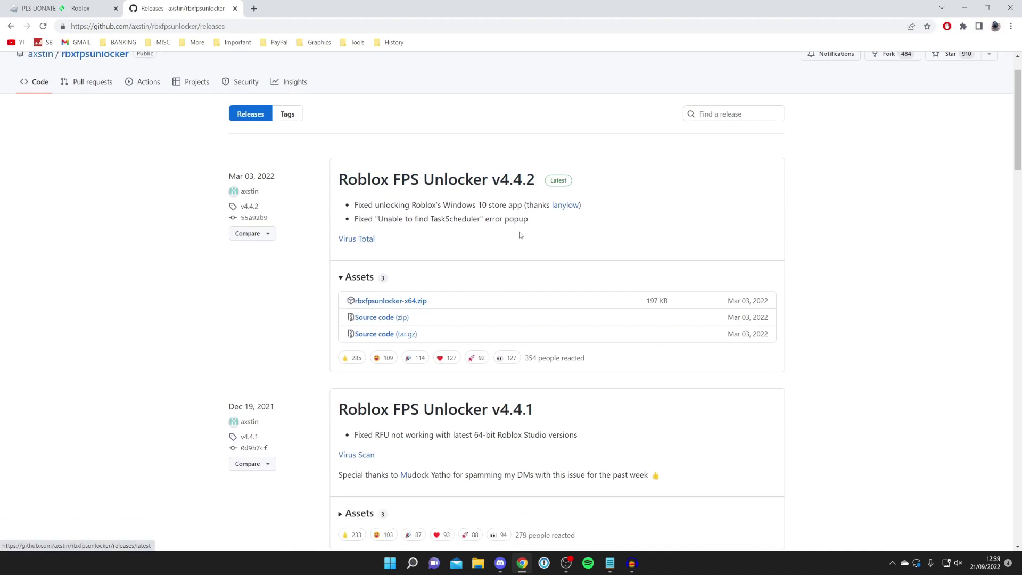
click(342, 278)
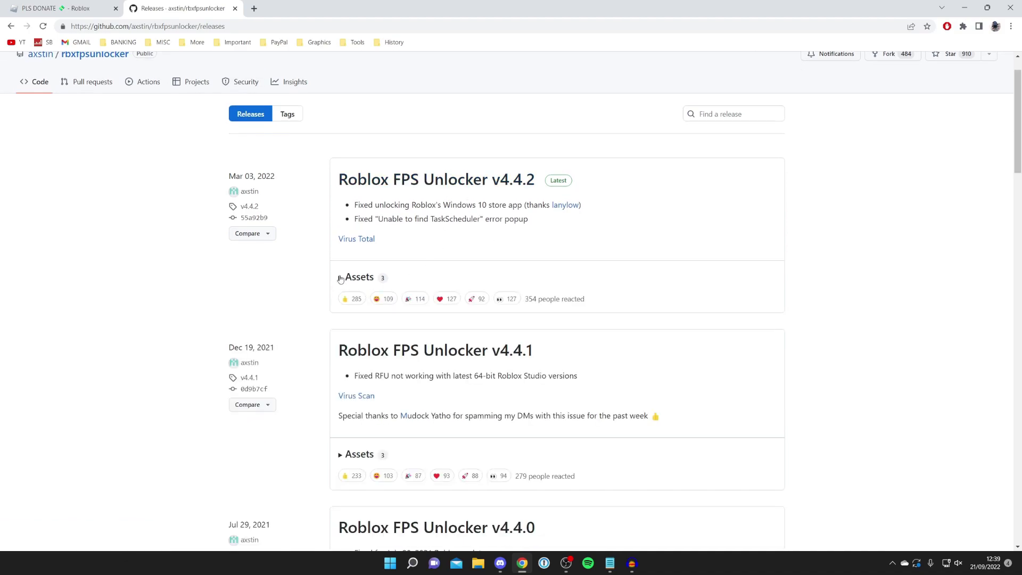
click(340, 278)
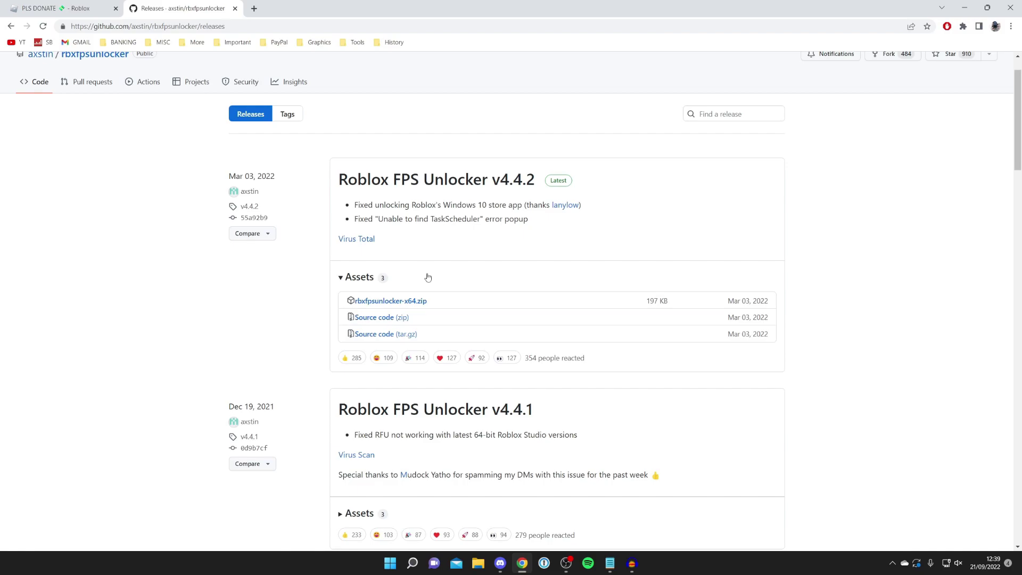
Download rbxfpsunlocker-x64.zip from the v4.4.2 assets, choose to keep the flagged file, and place it on the desktop
click(403, 302)
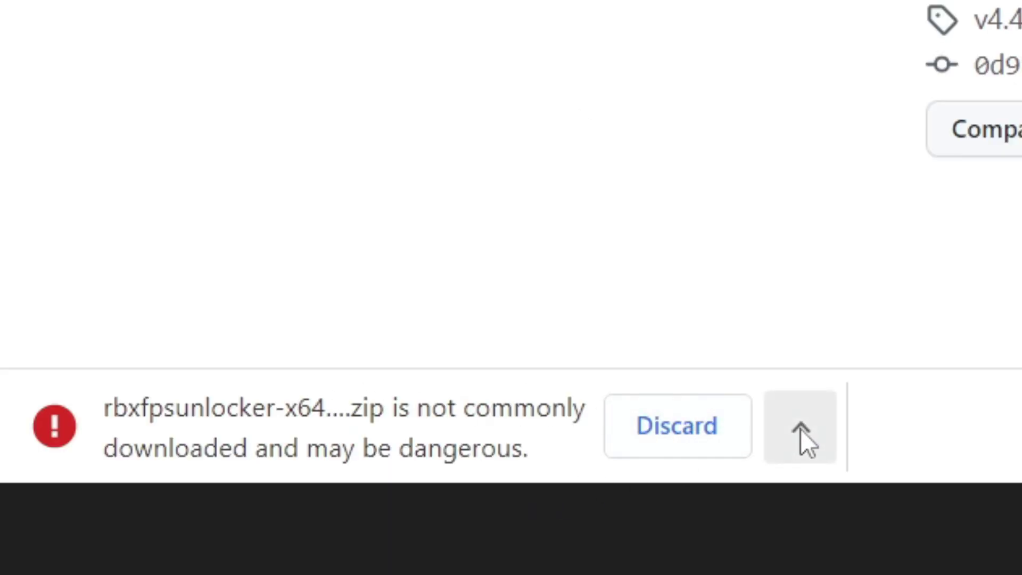
click(800, 429)
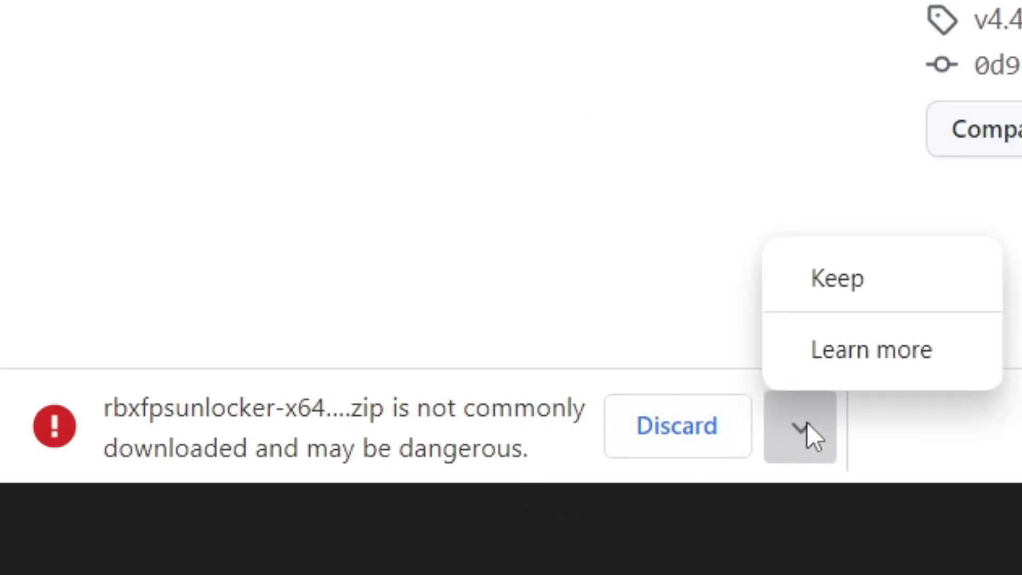
click(854, 299)
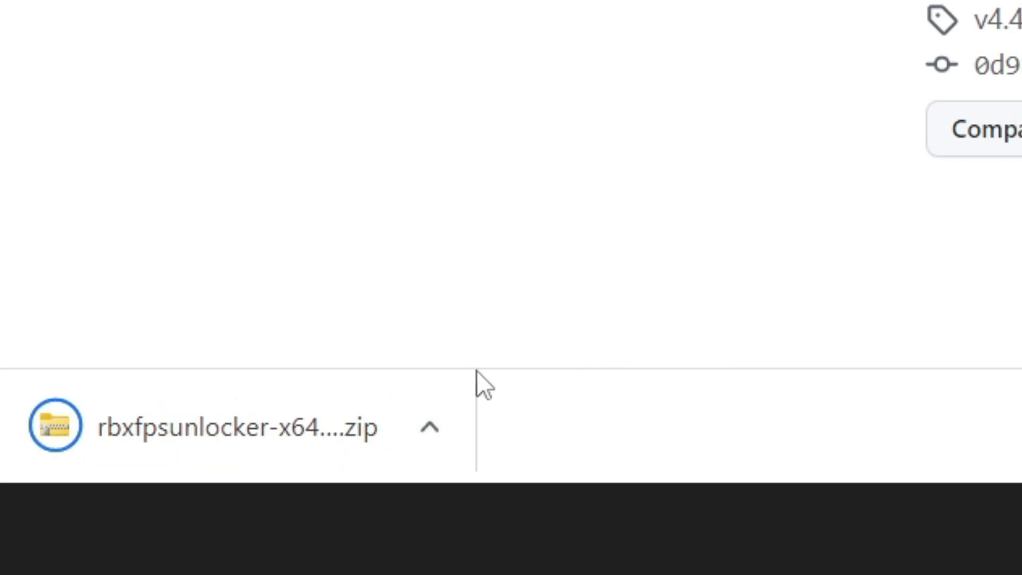
drag(511, 4, 654, 33)
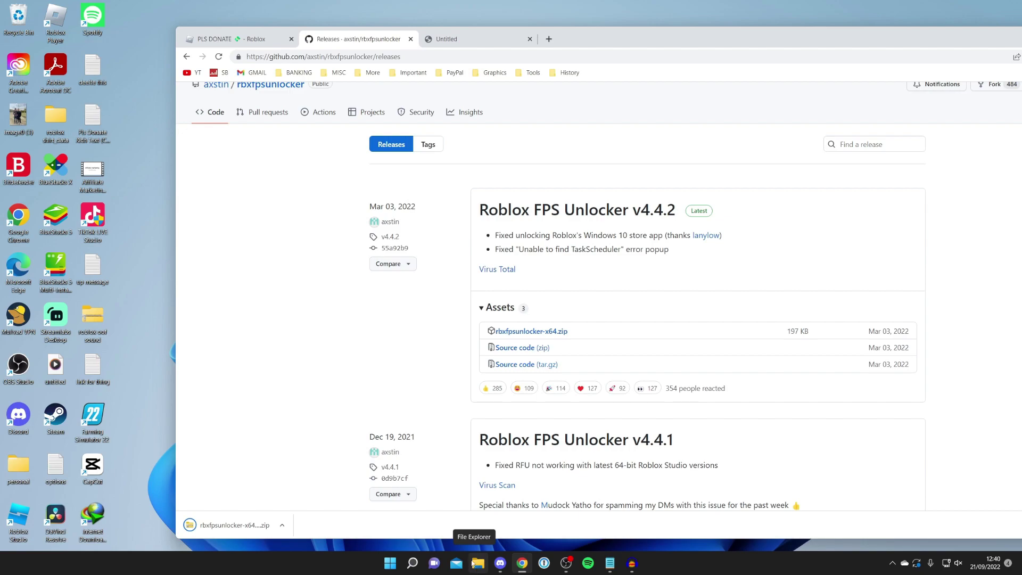
key(super+d)
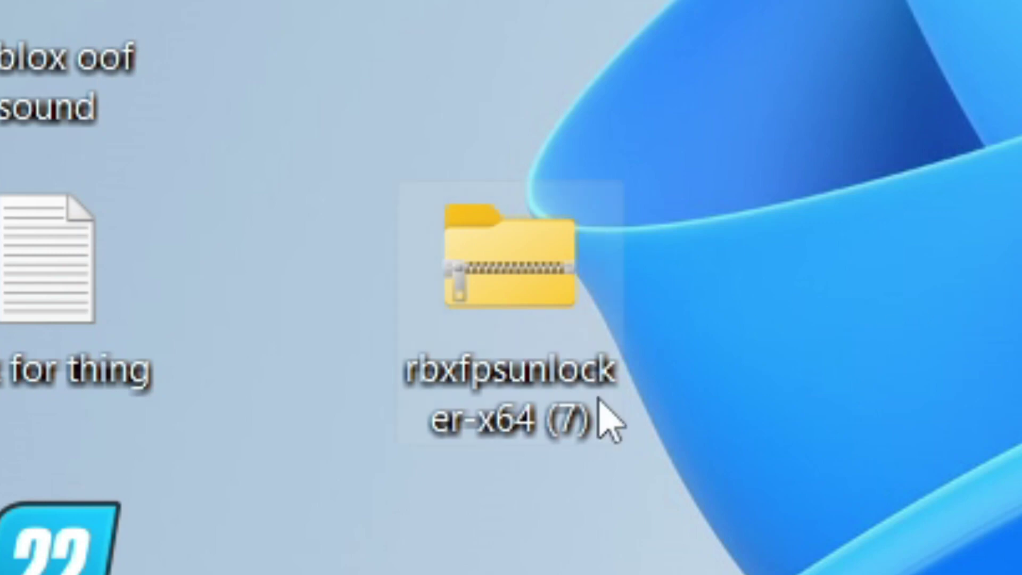
Open the rbxfpsunlocker-x64 (7) archive on the desktop, run the rbxfpsunlocker application inside and close the archive window
double_click(506, 263)
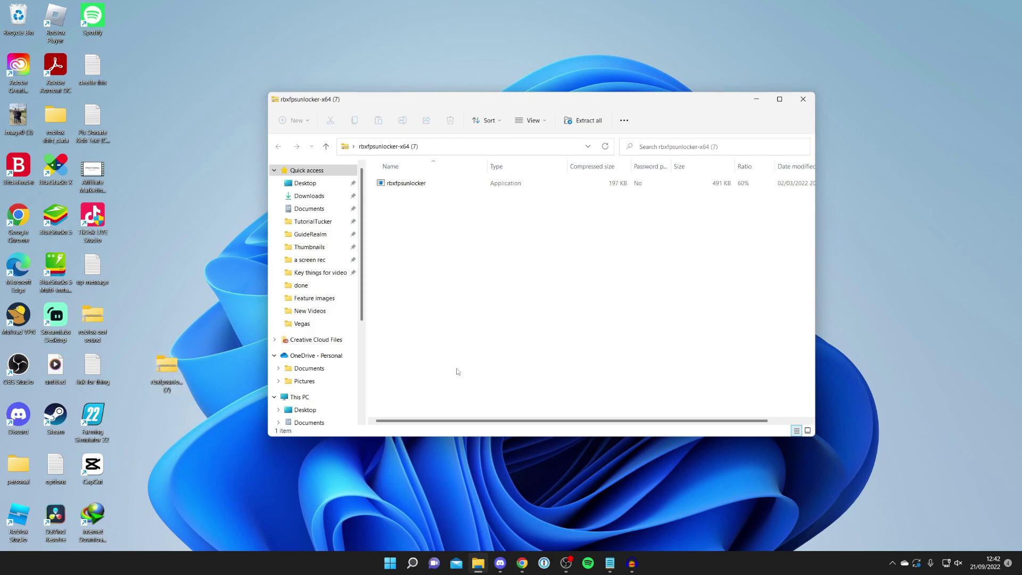
click(448, 184)
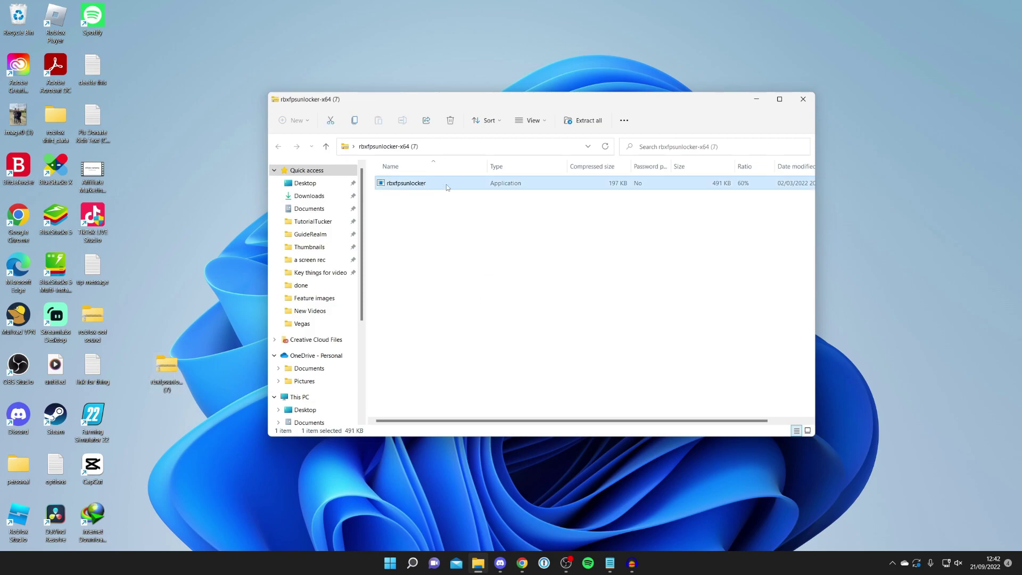
double_click(448, 185)
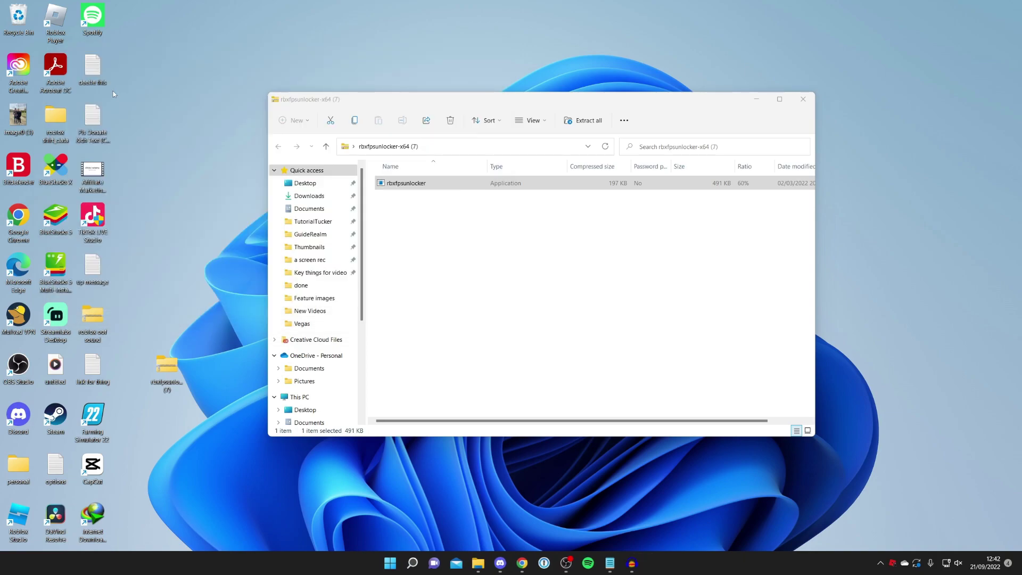
key(alt+F4)
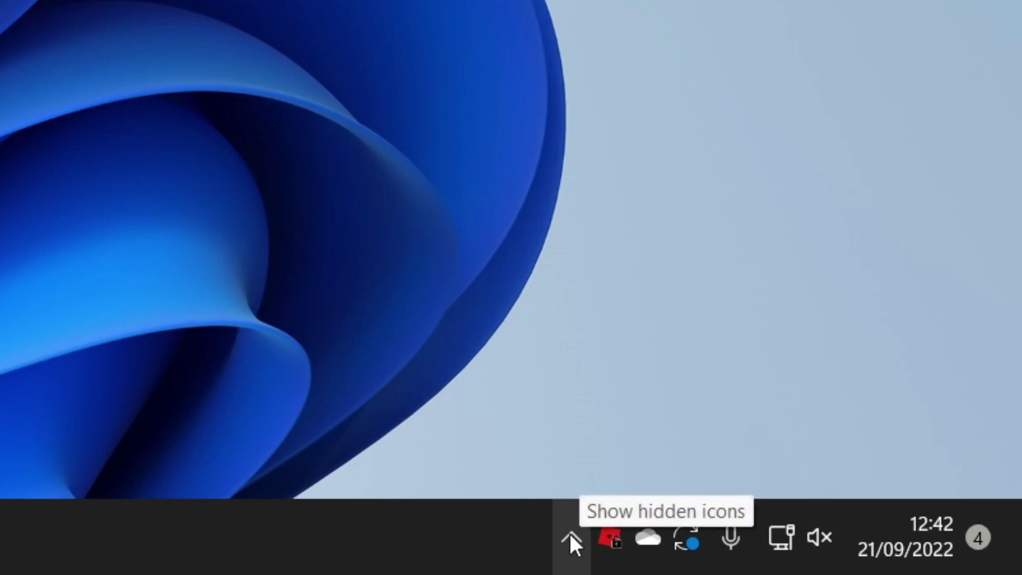
Set the FPS Cap of the running Roblox FPS Unlocker to None
right_click(610, 539)
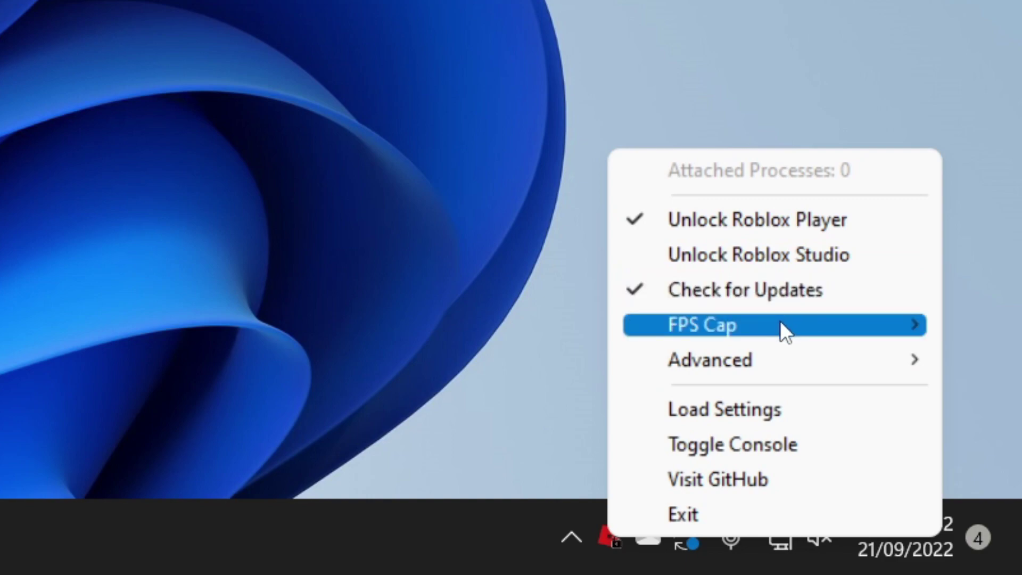
mouse_move(781, 320)
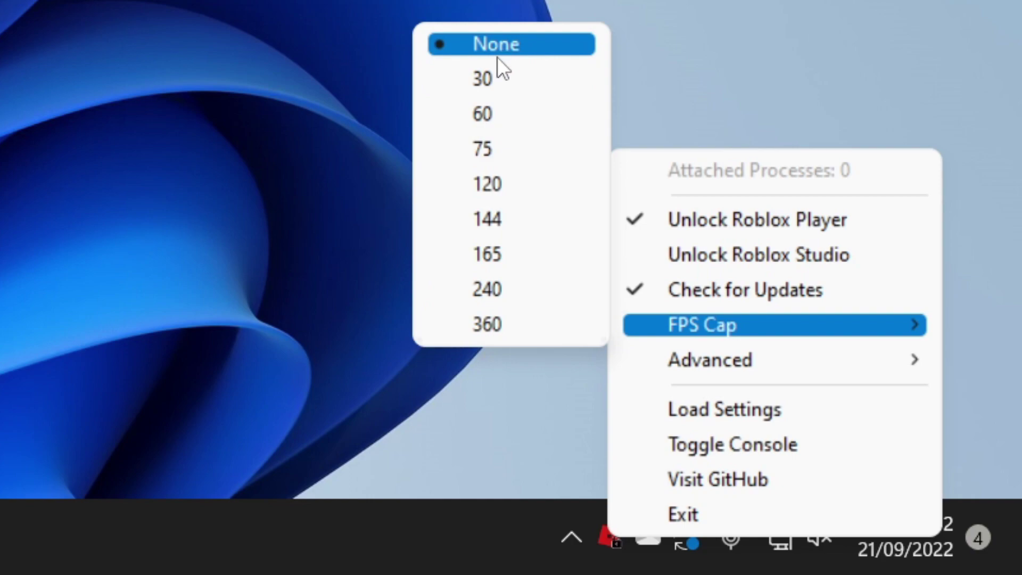
click(482, 43)
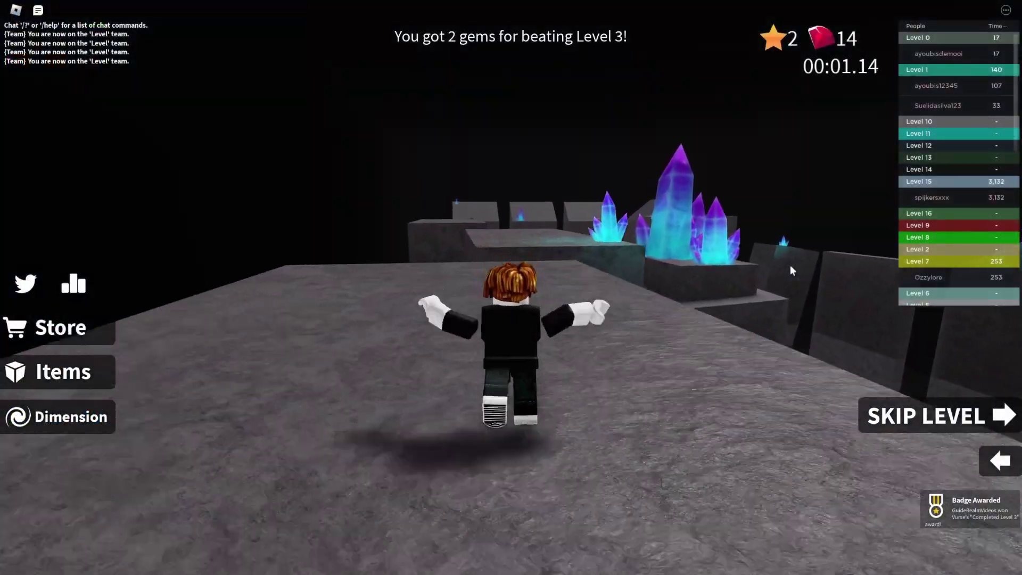
Run the Roblox character forward through the obstacle course, across the rock platforms and narrow ledges past the glowing crystals
key(w)
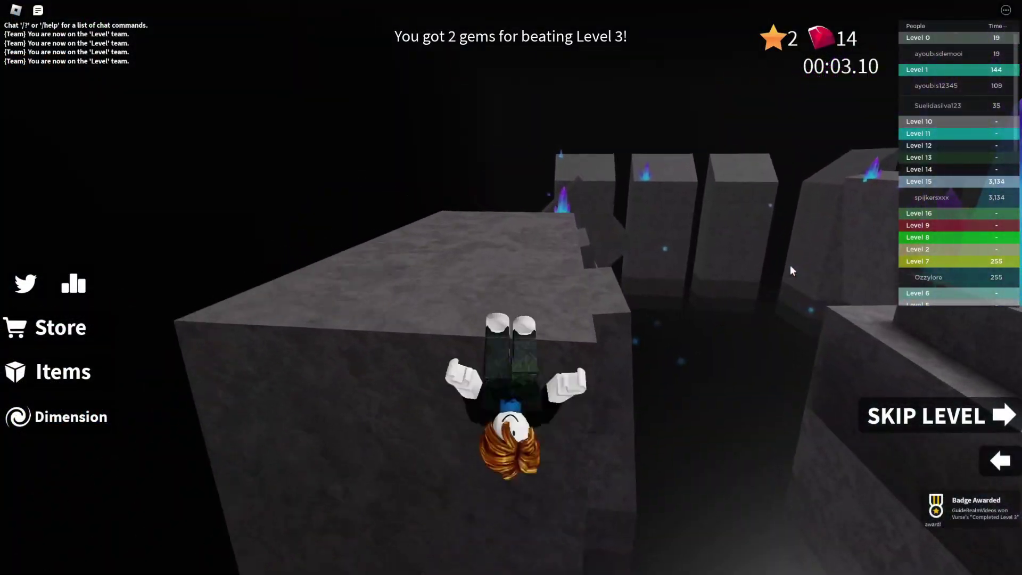
key(w)
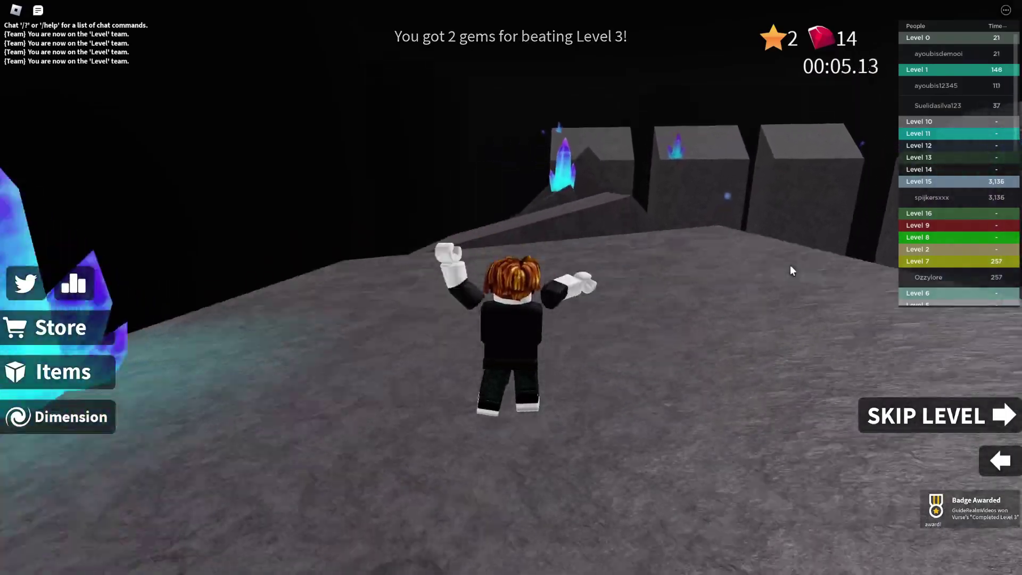
key(w)
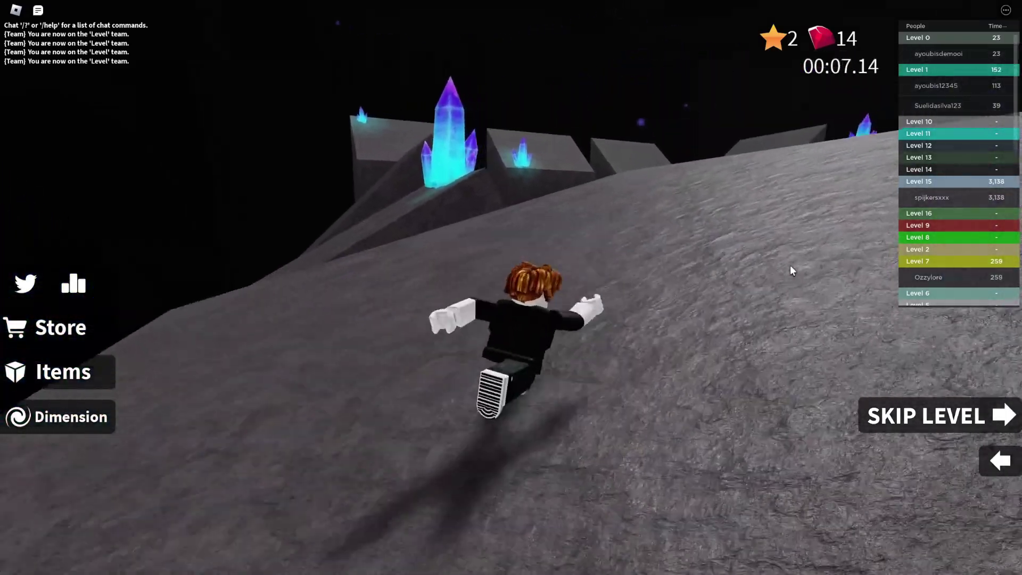
key(w)
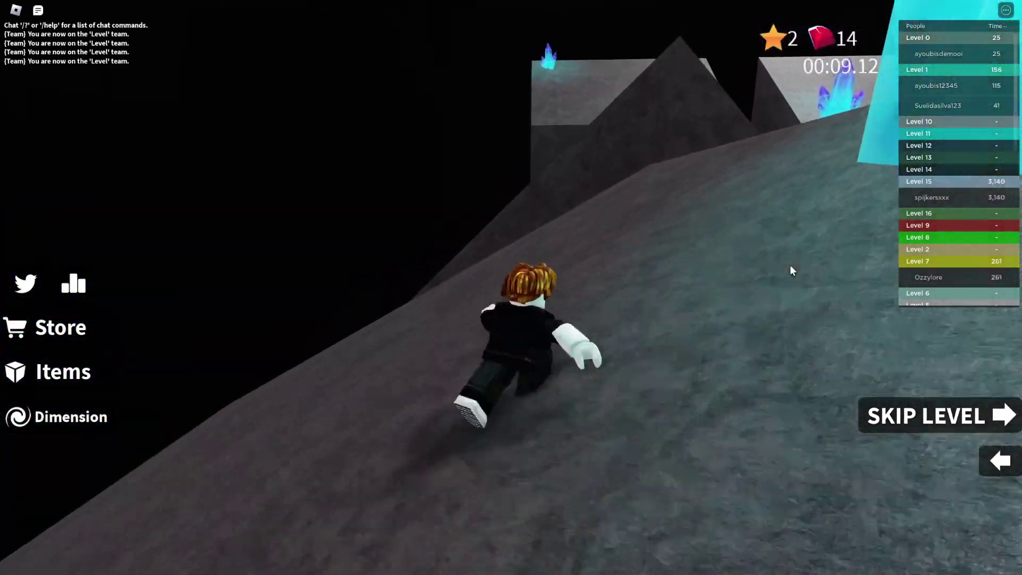
key(w)
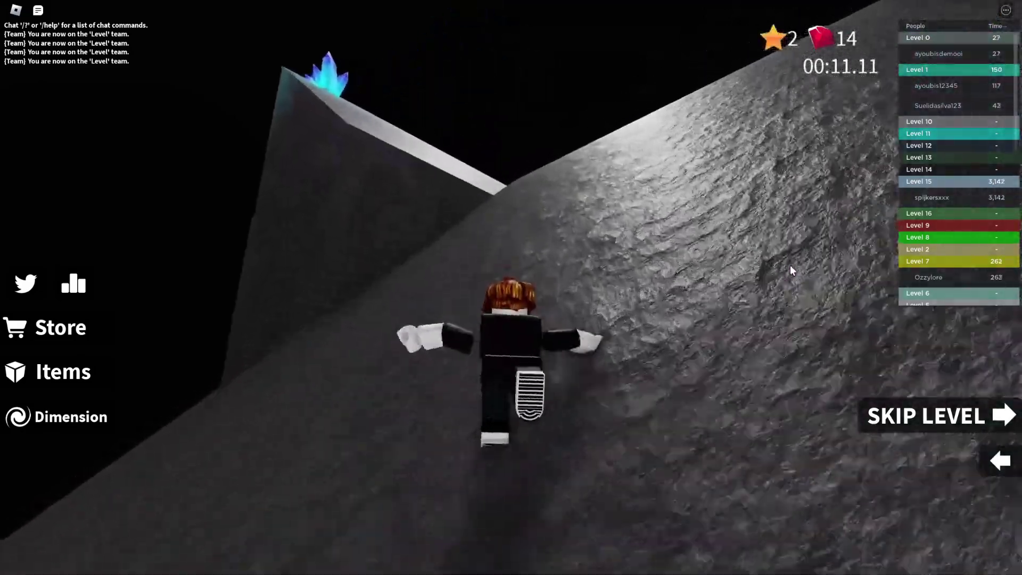
key(w)
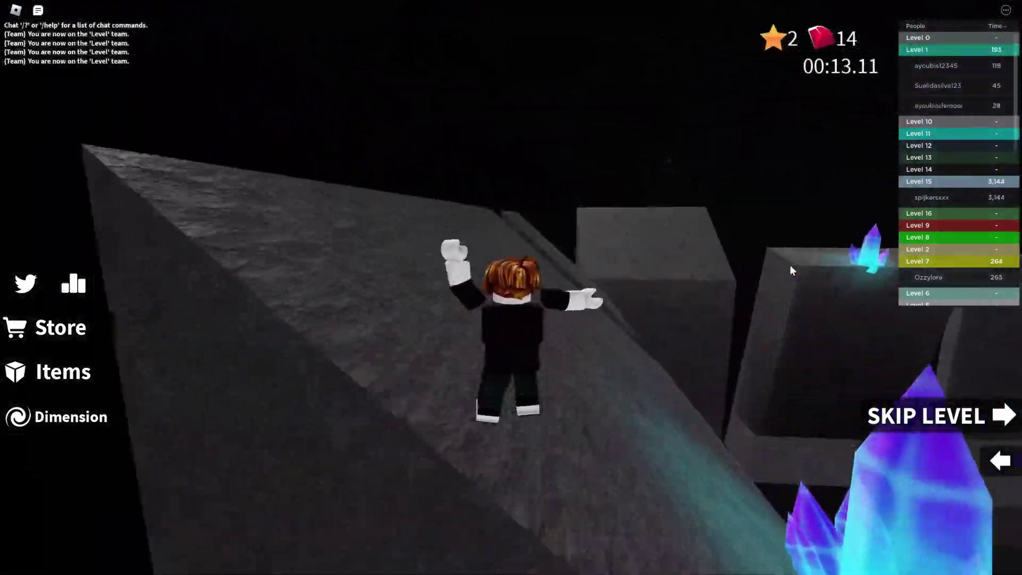
key(w)
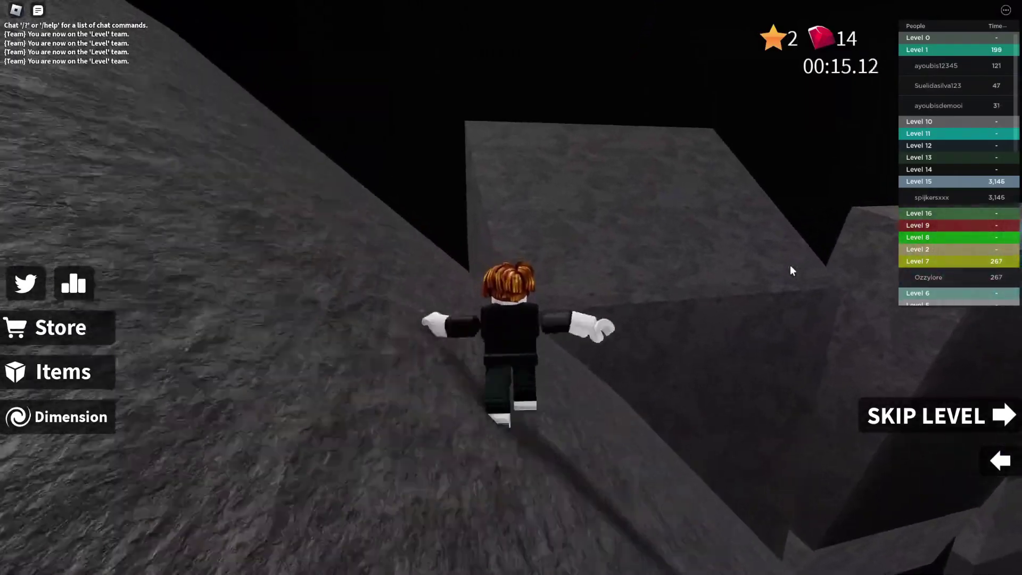
key(w)
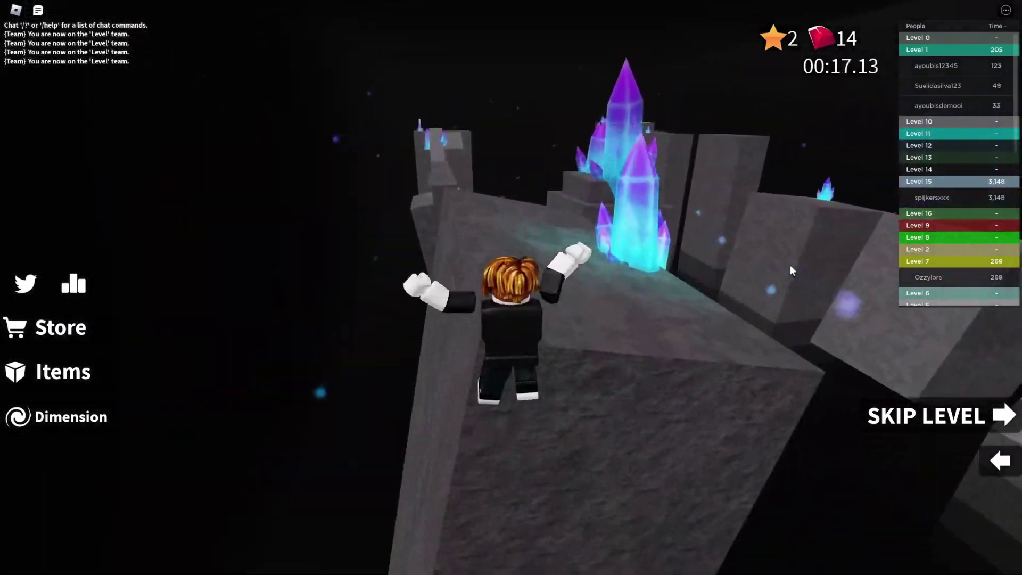
key(w)
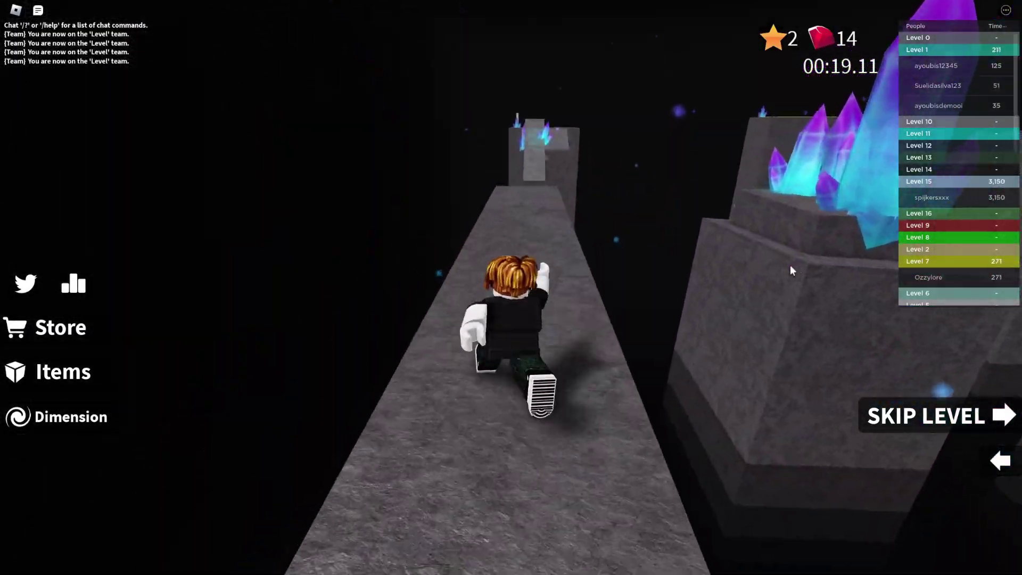
key(w)
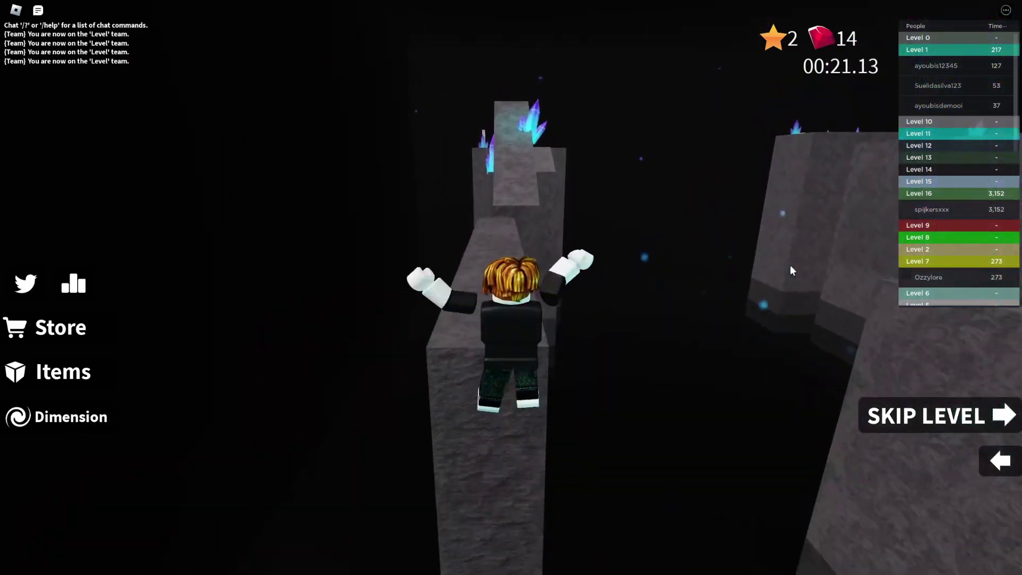
key(w)
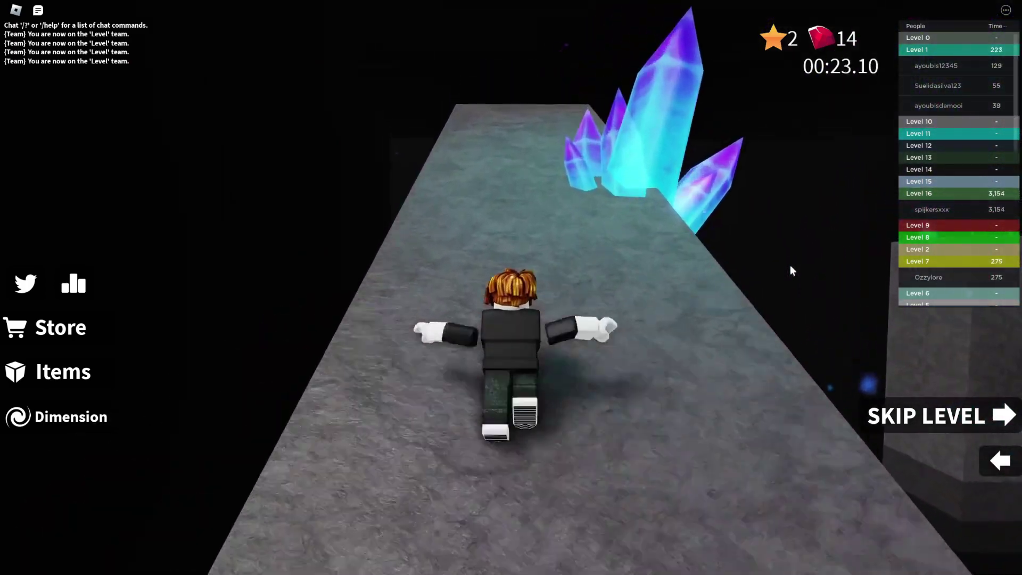
key(w)
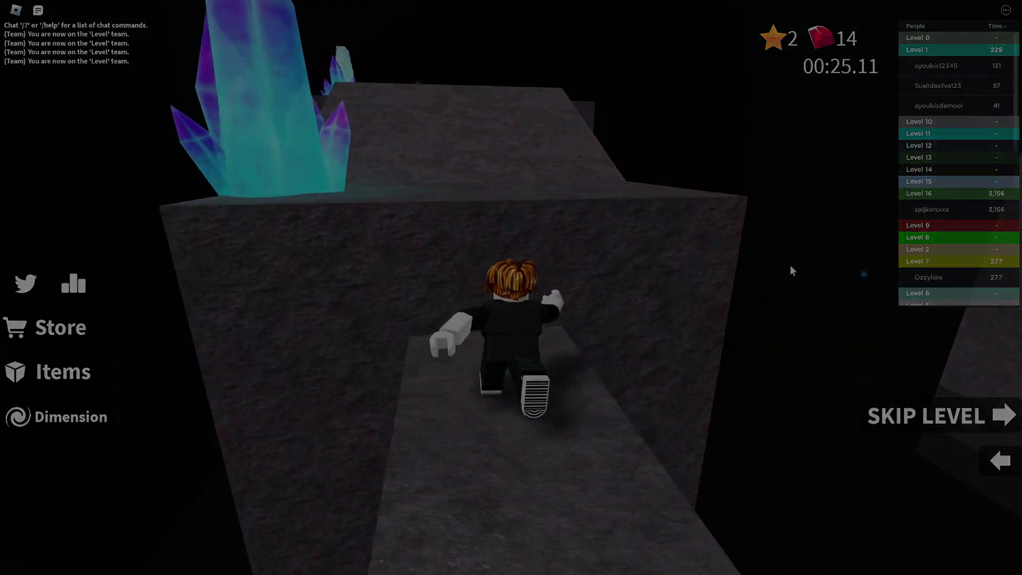